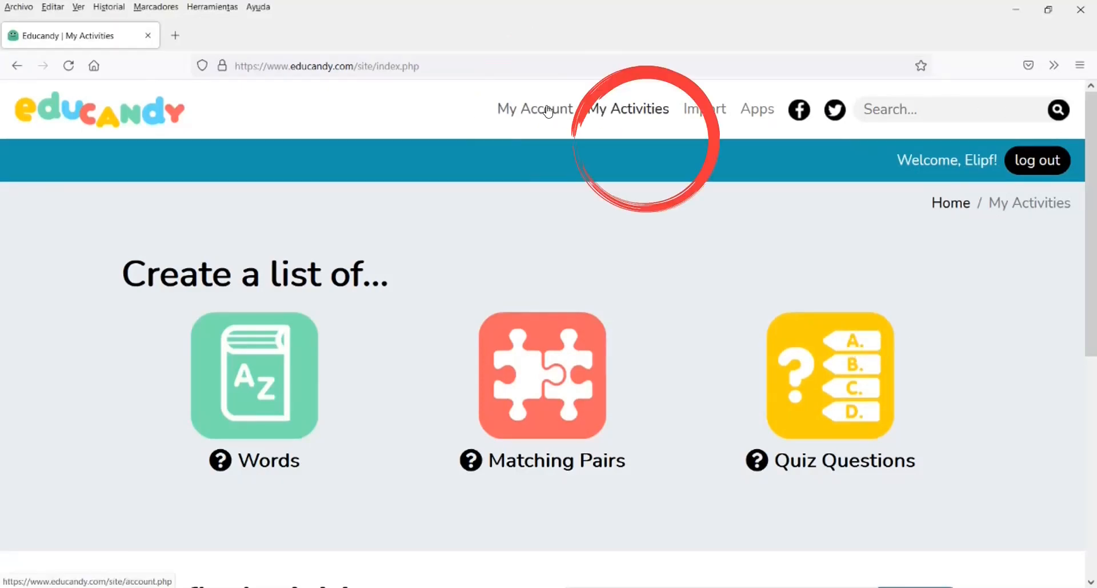
Review the account profile page, then return to My Activities
click(548, 110)
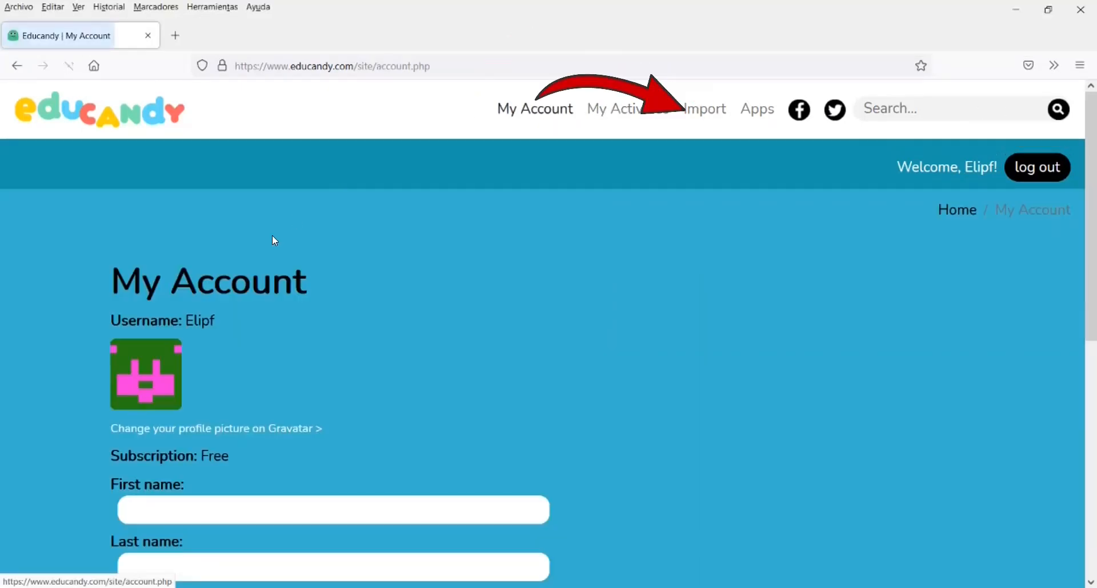
scroll(230, 428, down, 4)
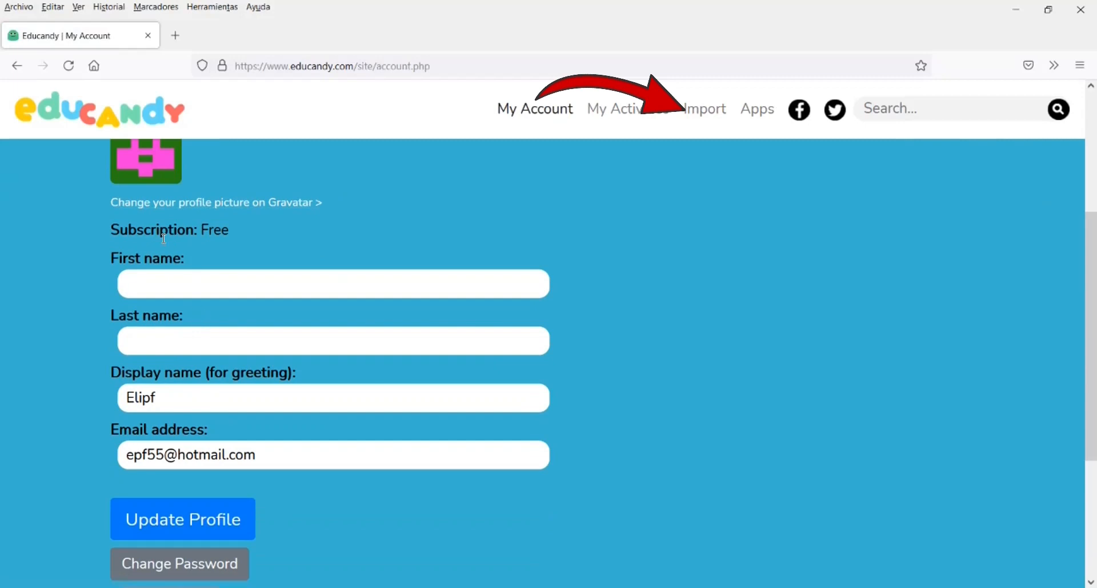
scroll(185, 477, down, 3)
click(640, 110)
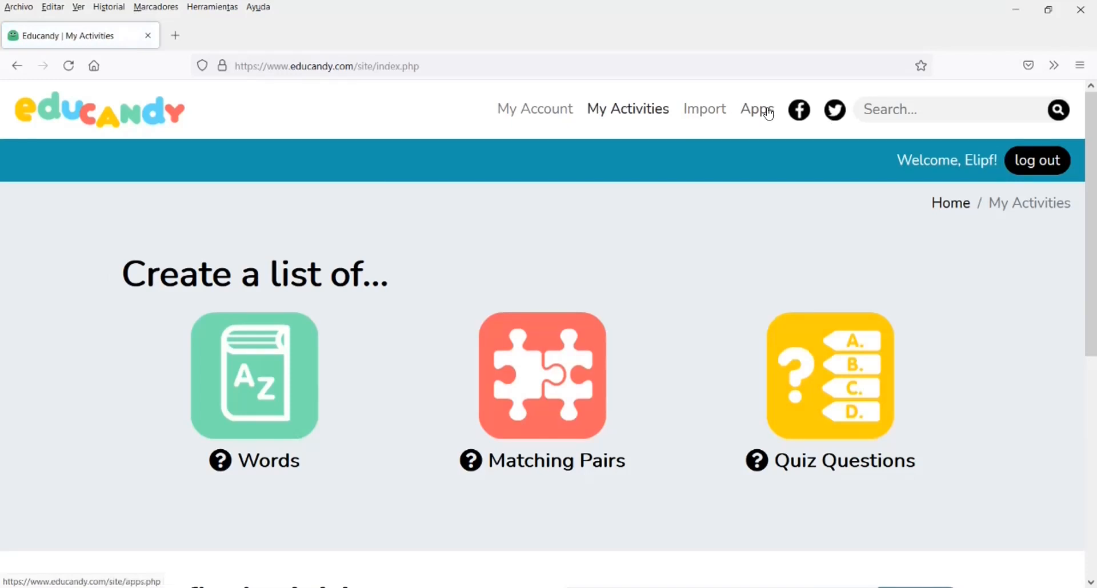
Create a new word list named Instruments with the subject música
click(255, 398)
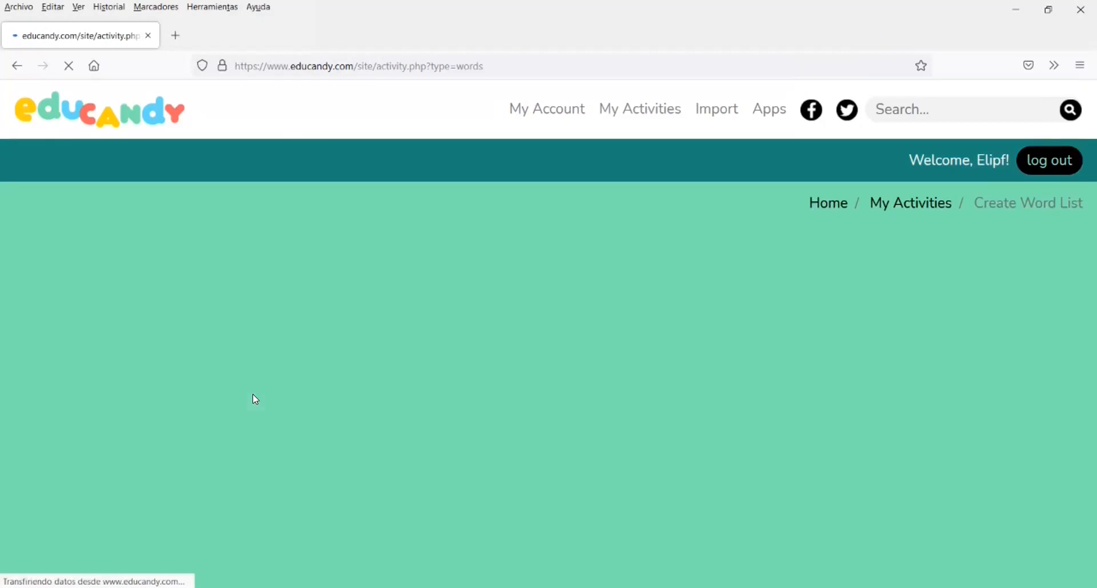
scroll(251, 398, down, 2)
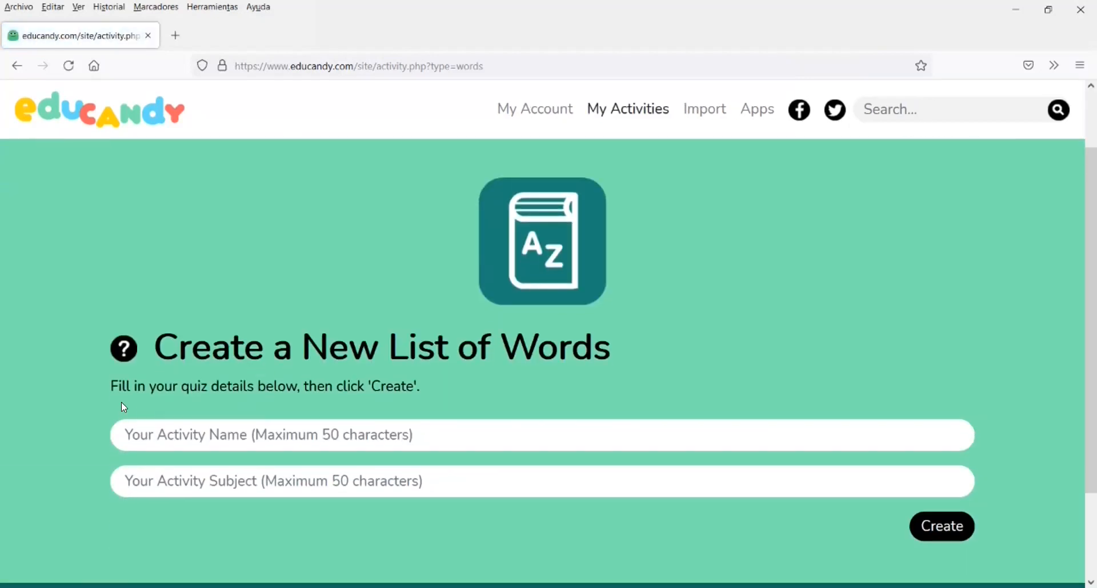
click(176, 435)
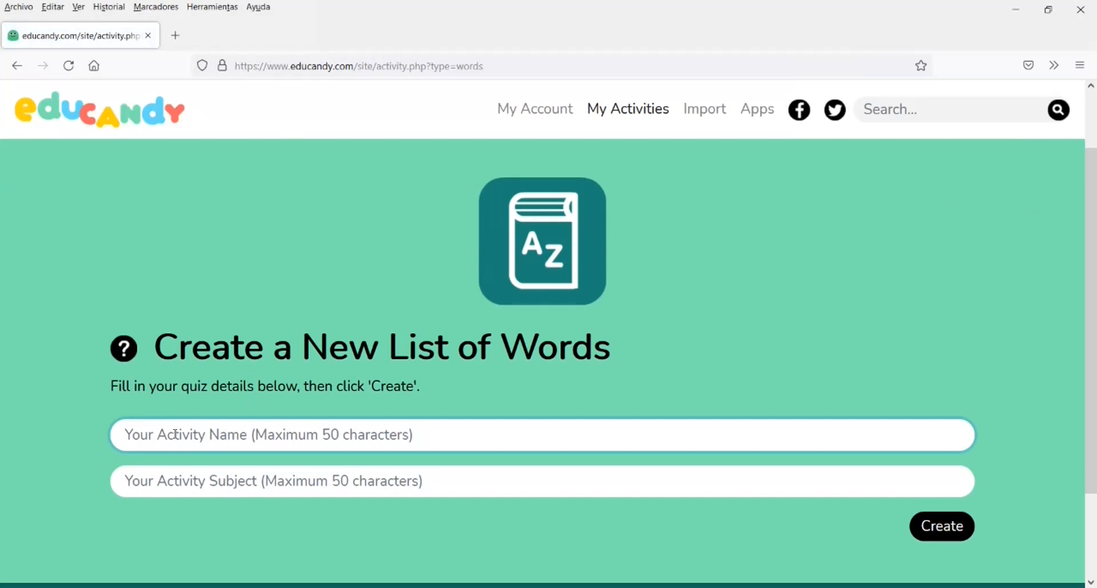
text(instruments)
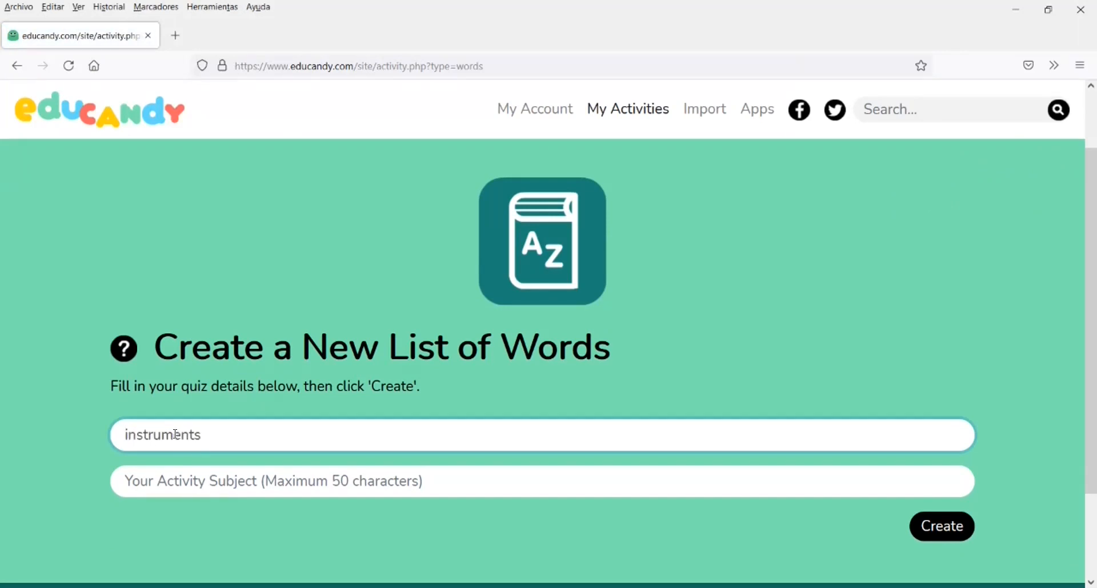
click(126, 438)
key(BackSpace)
text(I)
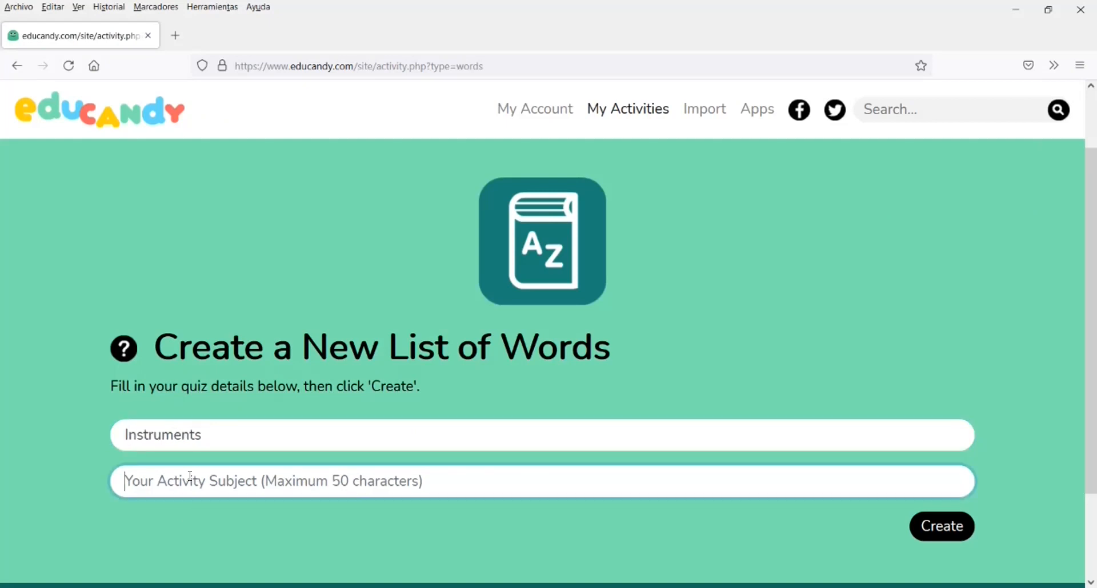
text(música)
scroll(929, 420, down, 2)
click(929, 417)
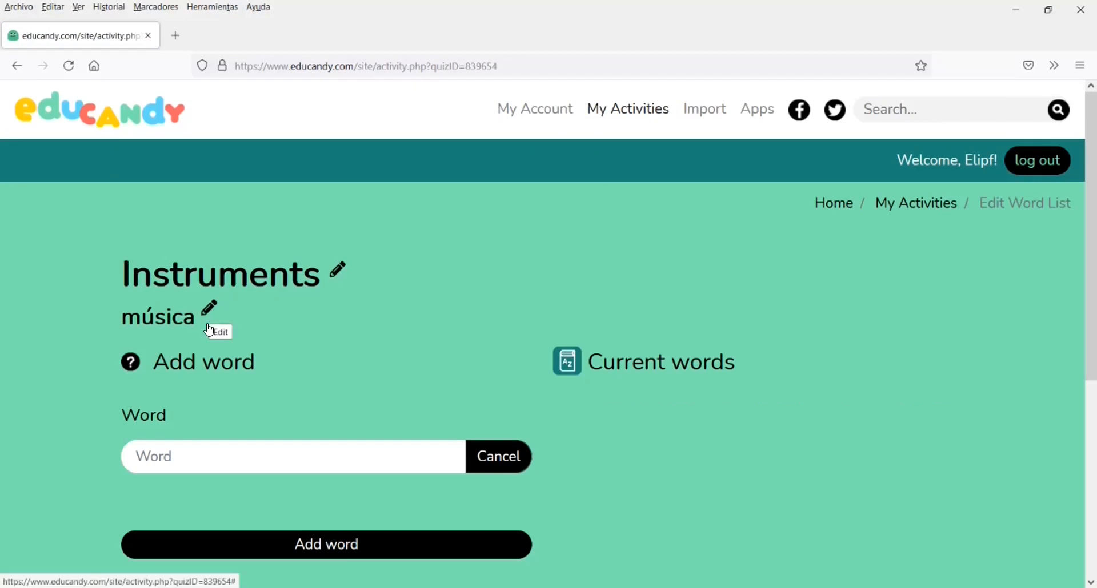
Add the word TAMBOR to the Instruments list
click(189, 454)
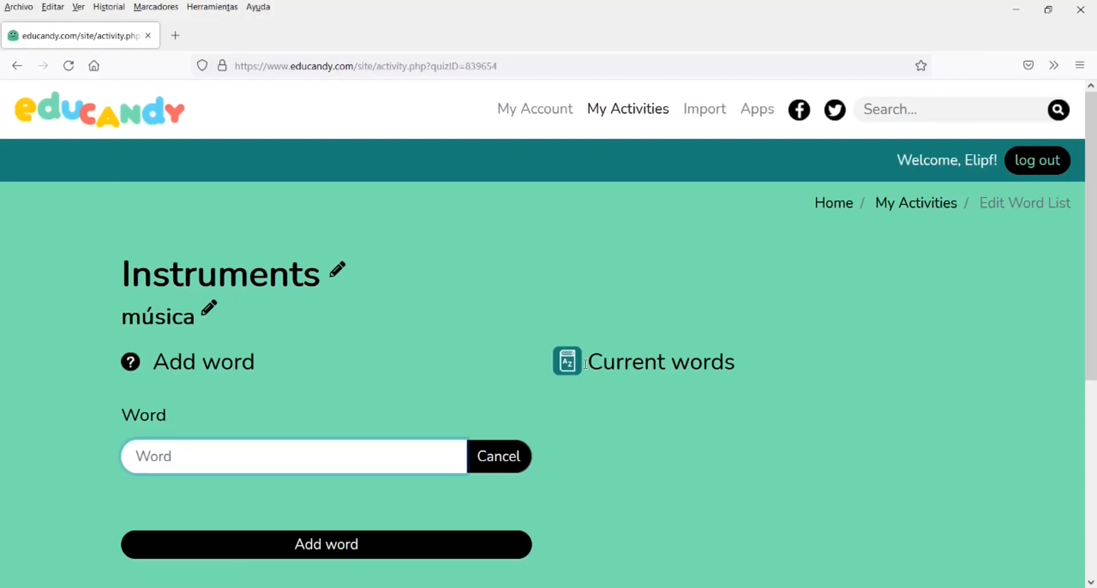
scroll(645, 372, down, 3)
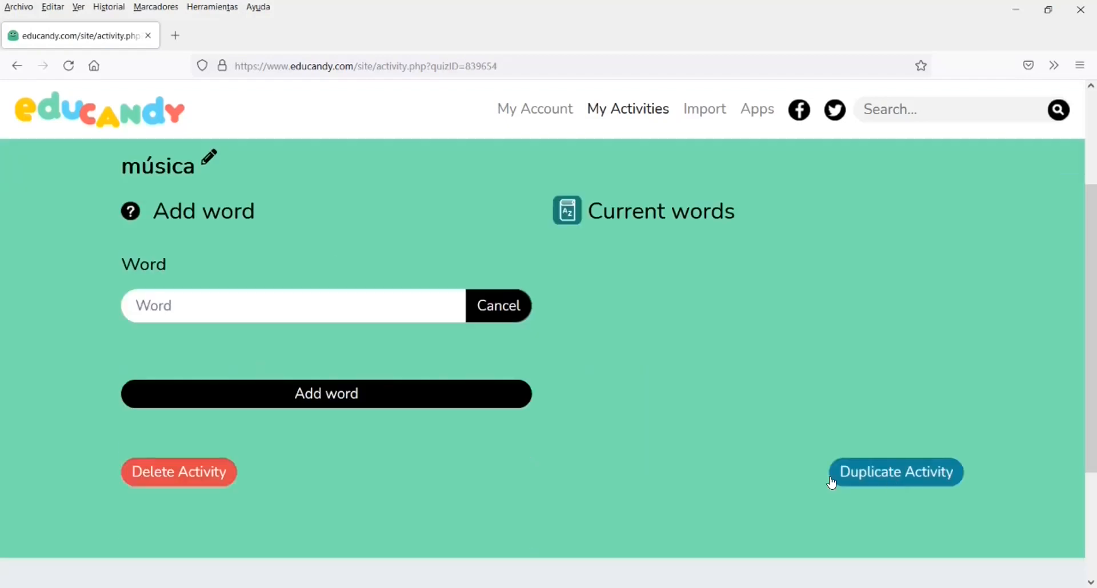
text(tam)
key(BackSpace)
key(BackSpace)
key(BackSpace)
text(TAMBOR)
click(293, 393)
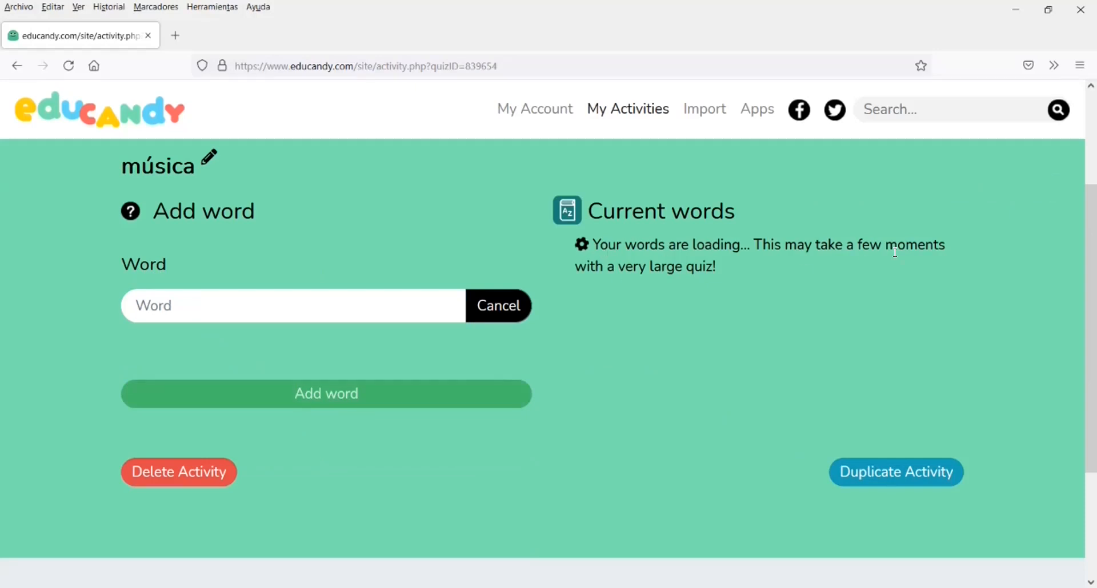
Add the words TRIANGLE and PLATS to the list
click(193, 308)
text(TRIANGLE)
click(344, 399)
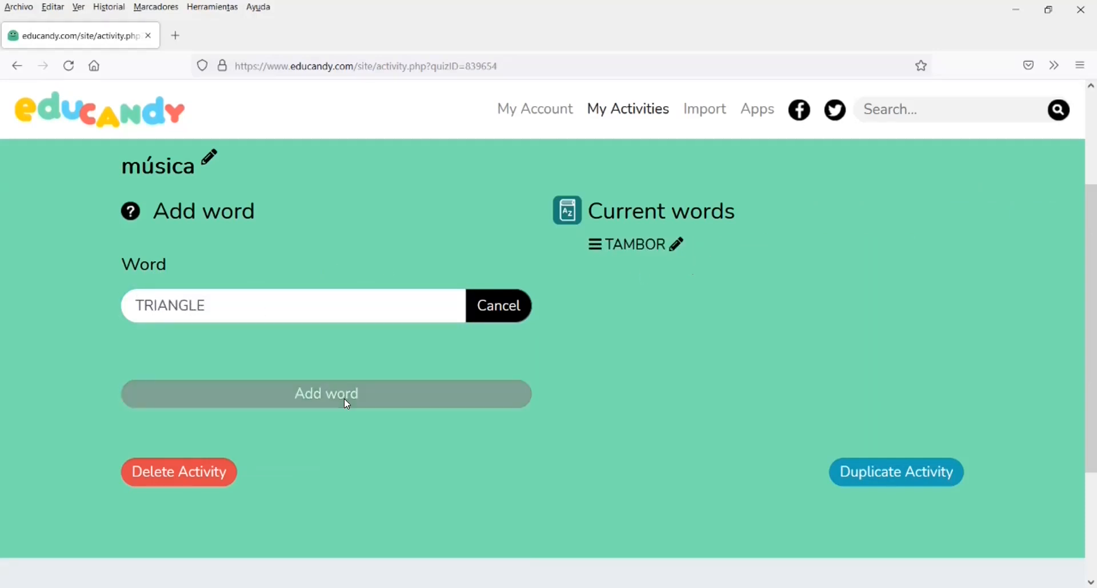
click(225, 306)
text(PLATS)
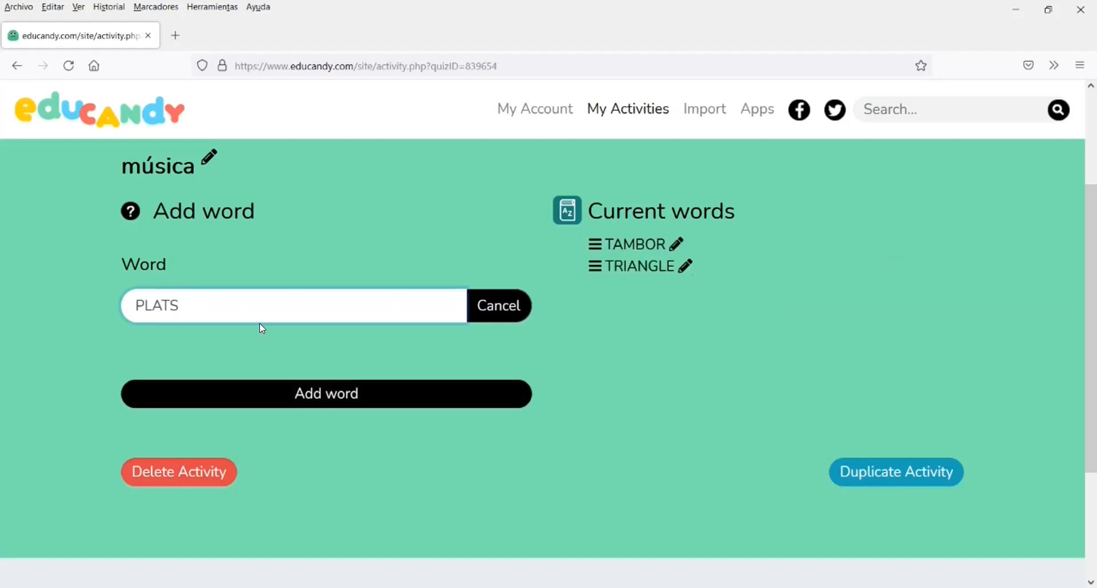
click(399, 394)
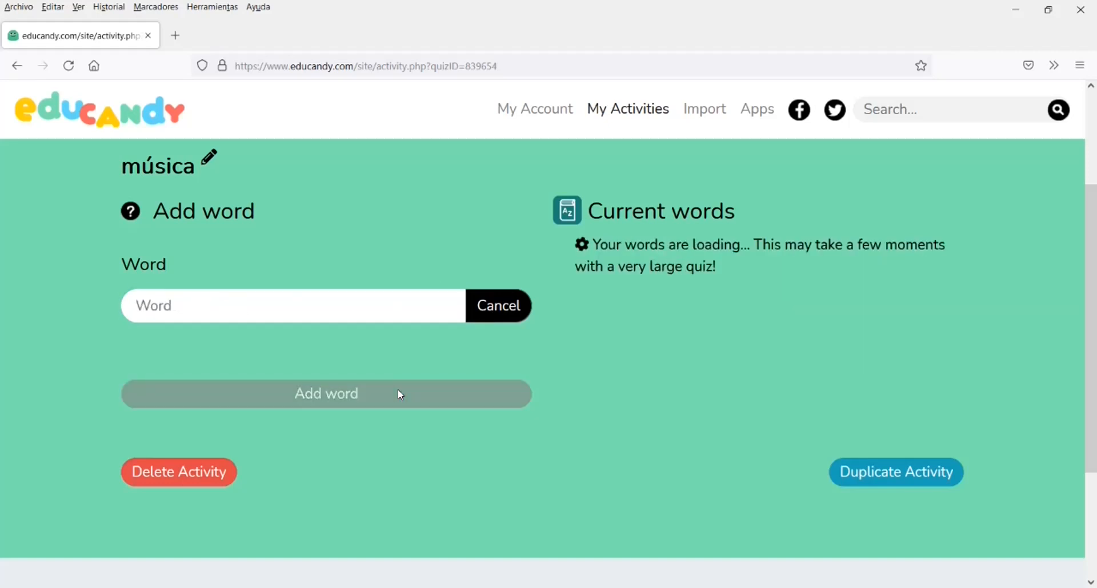
Add the words PIANO and GUITARRA to the list
text(PIANO)
click(375, 390)
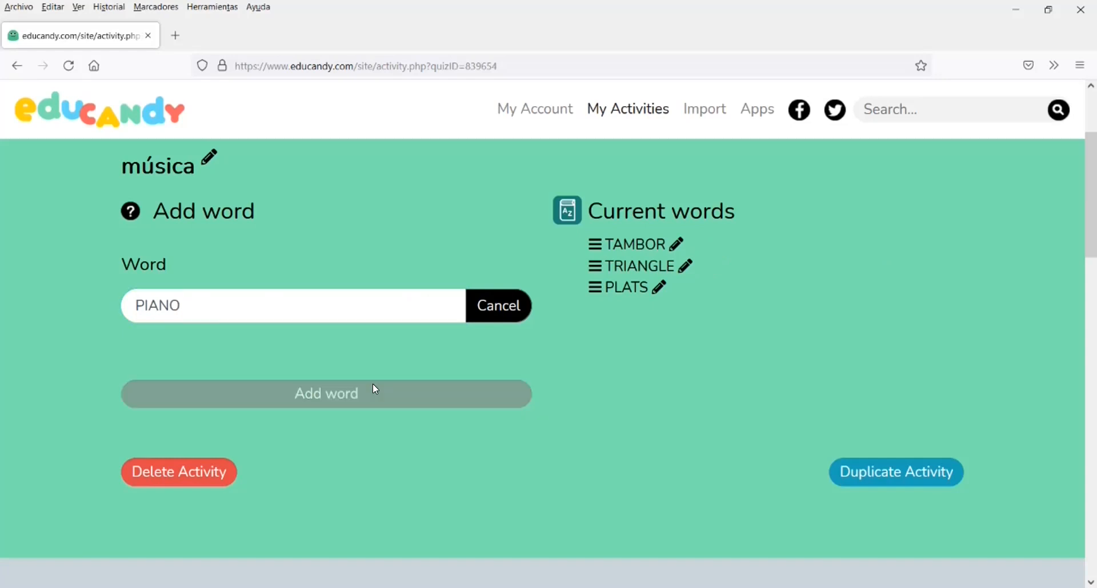
click(206, 304)
text(GUITARRA)
click(440, 393)
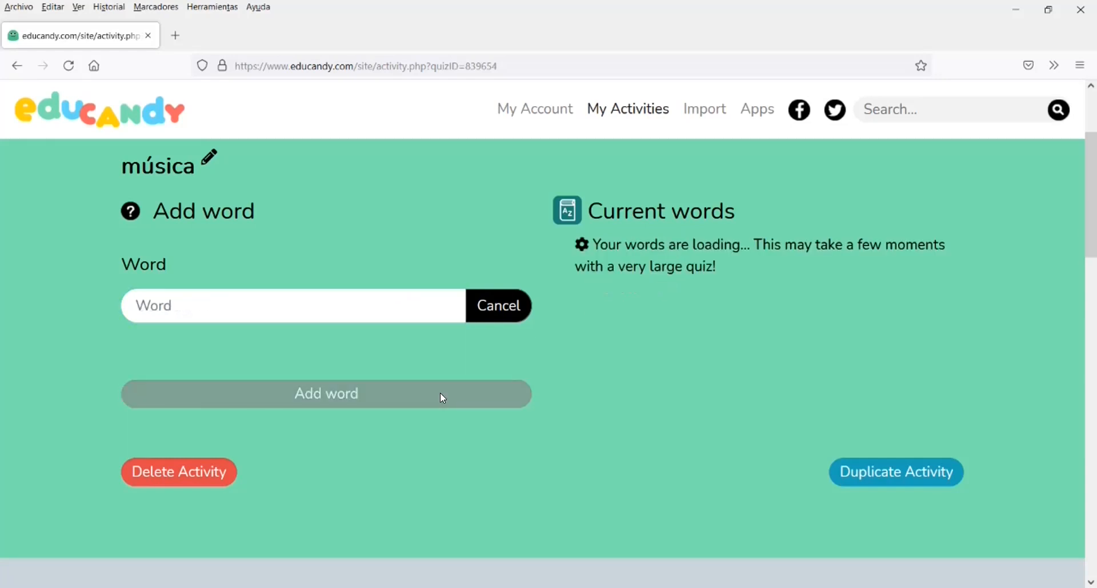
Add the words ARPA and VIOLÍ to the list
click(225, 303)
text(ARPA)
click(364, 402)
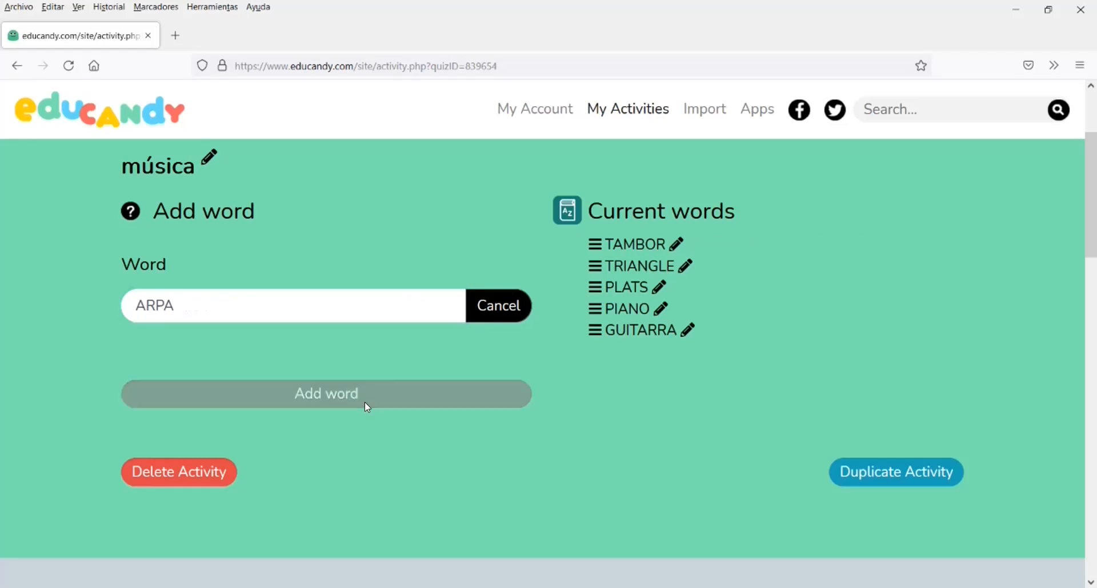
click(214, 304)
text(VIOLÍ)
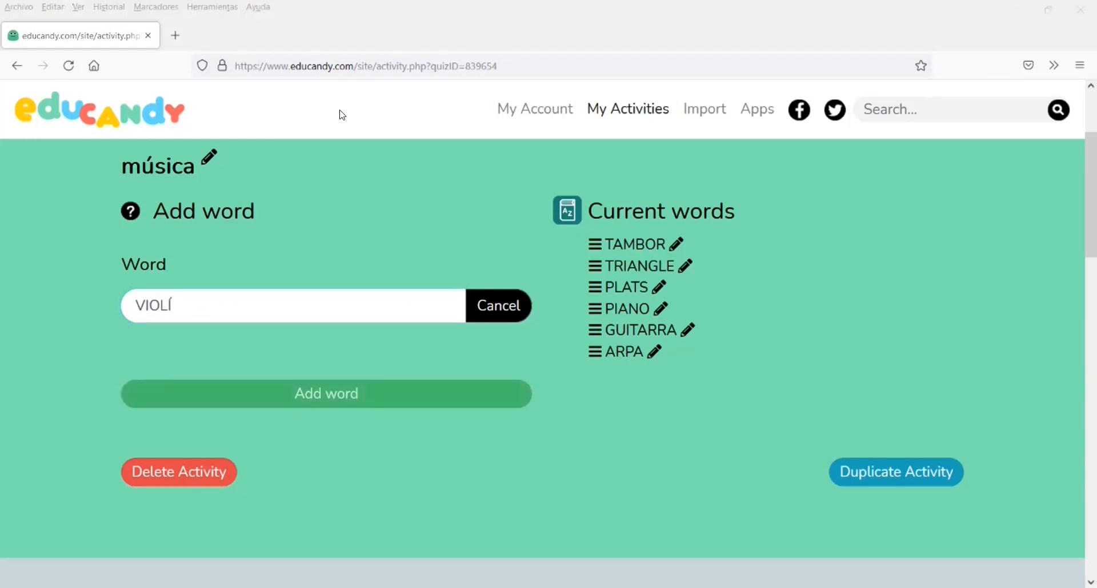
click(206, 303)
key(Return)
Add the word CONTRABAIX to the list
text(CONTRABA)
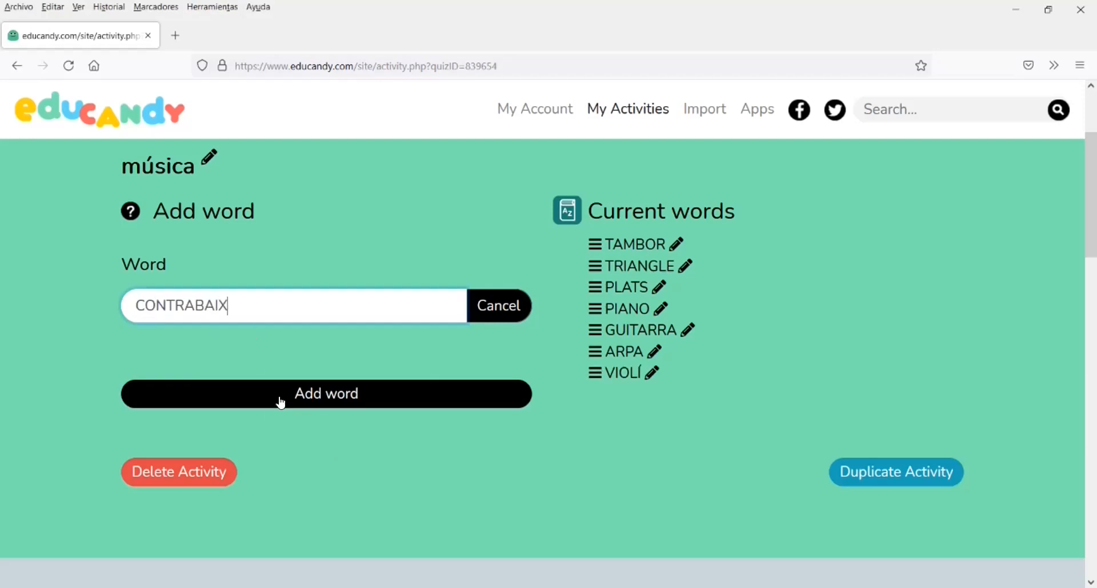
text(IX)
click(281, 397)
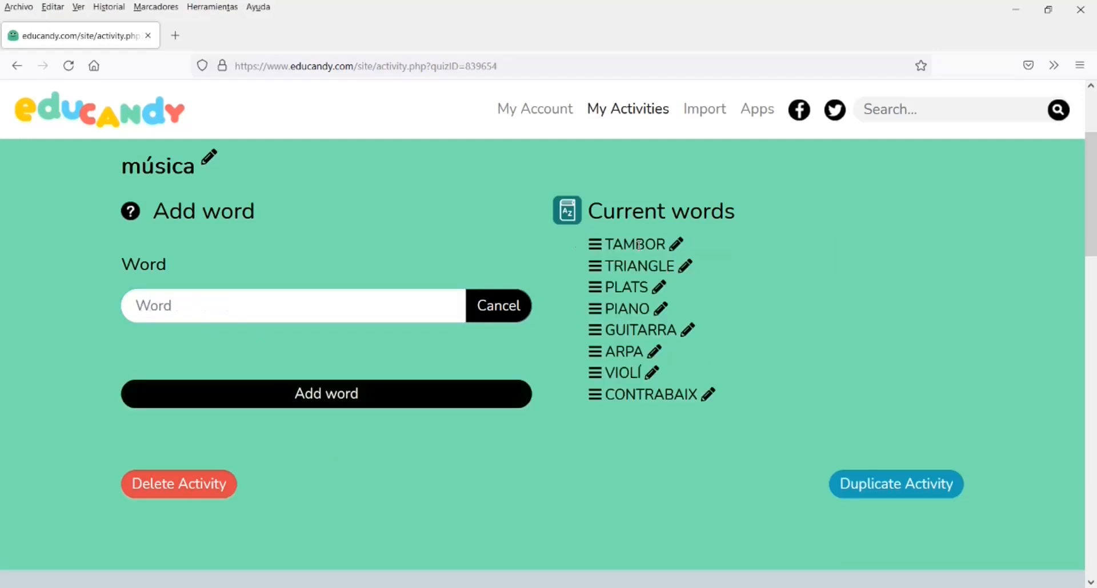
Open the Word Search game for the Instruments activity and start playing
scroll(198, 441, down, 5)
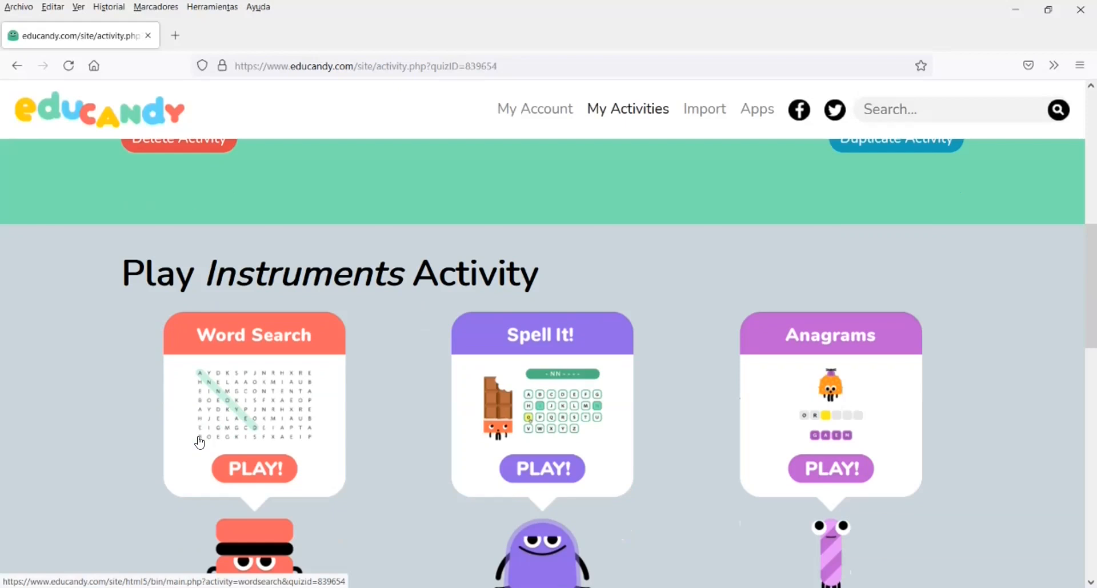
scroll(350, 221, down, 2)
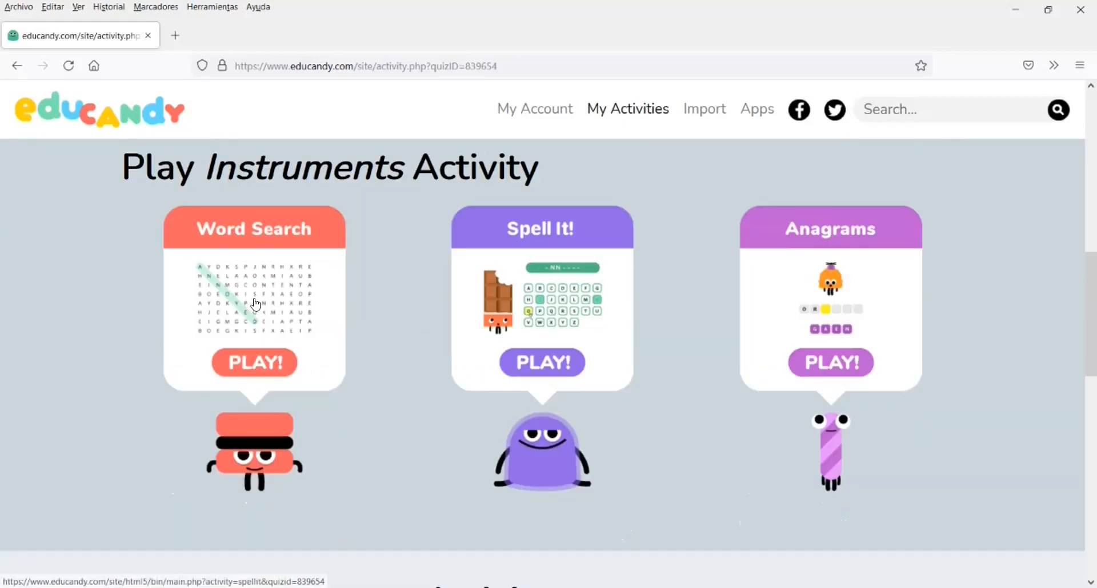
click(259, 369)
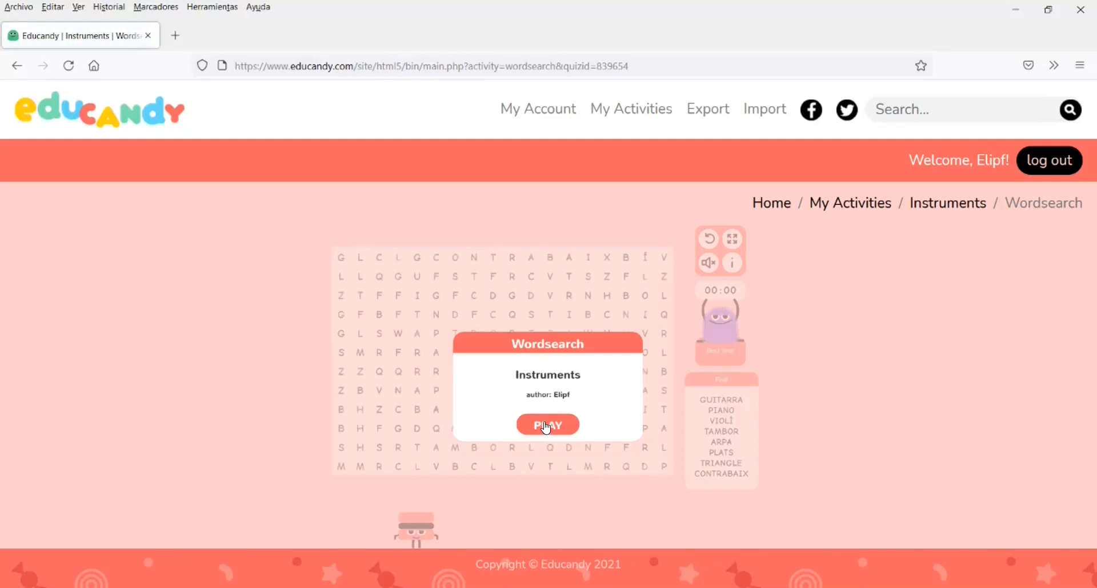
click(545, 426)
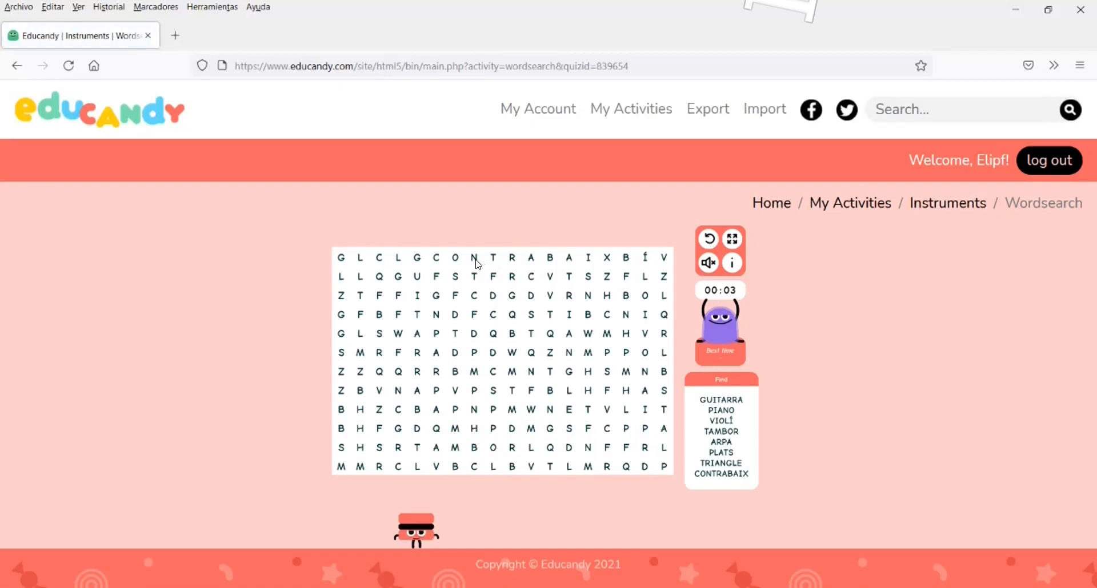
Find CONTRABAIX and TAMBOR in the word search grid
click(435, 257)
drag(517, 265, 607, 258)
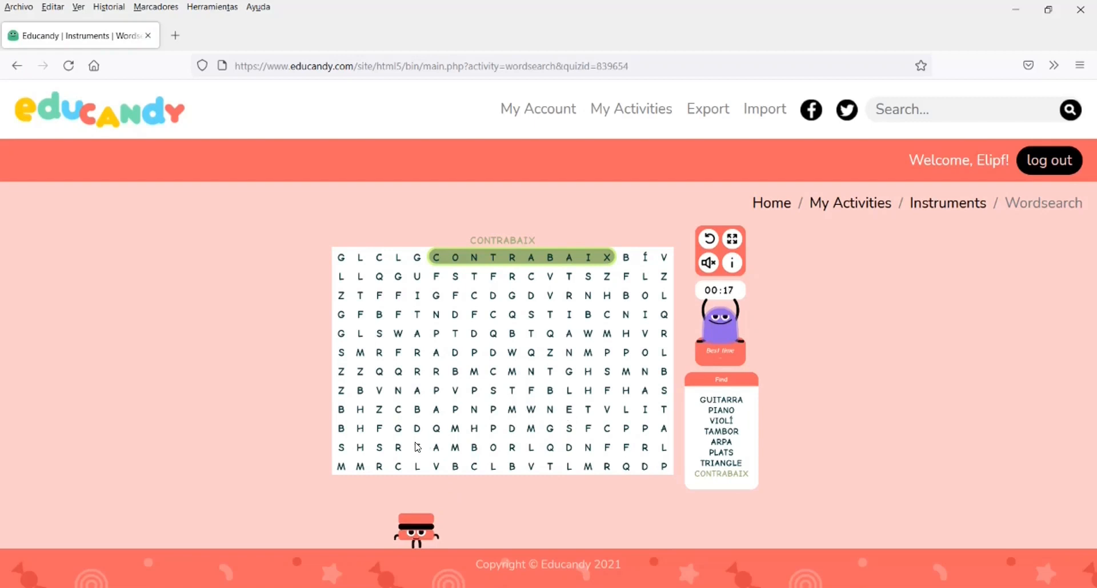
drag(417, 447, 510, 446)
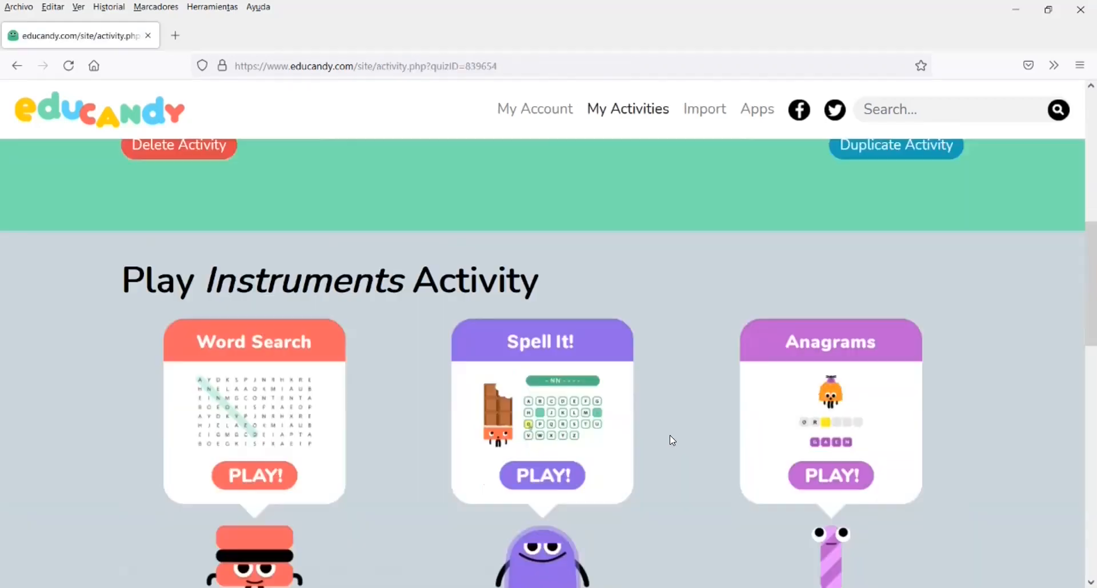
Open the Spell It! game for the Instruments activity and start playing
scroll(670, 436, down, 1)
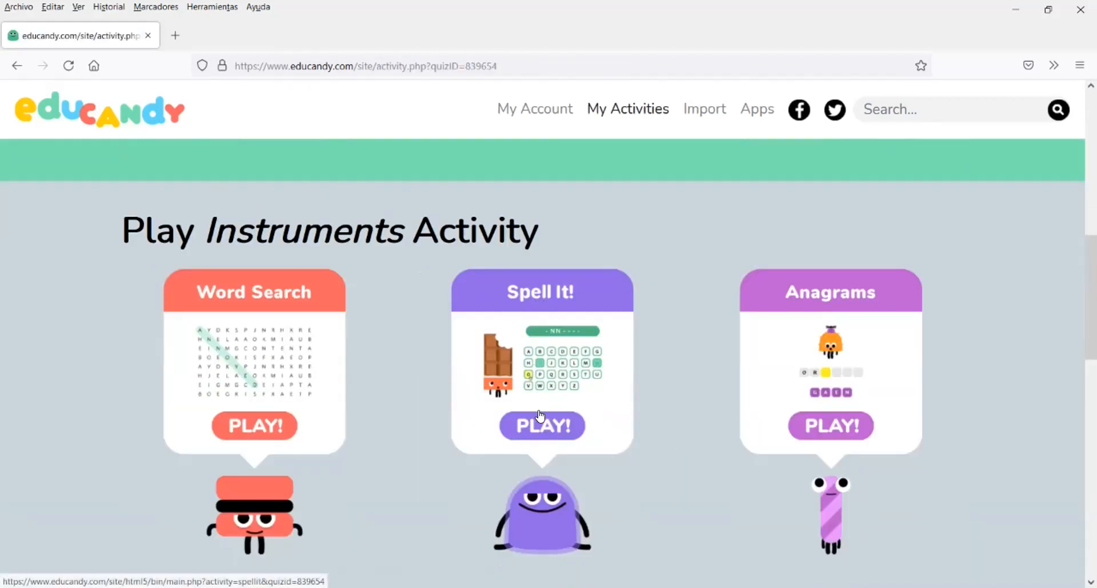
click(543, 430)
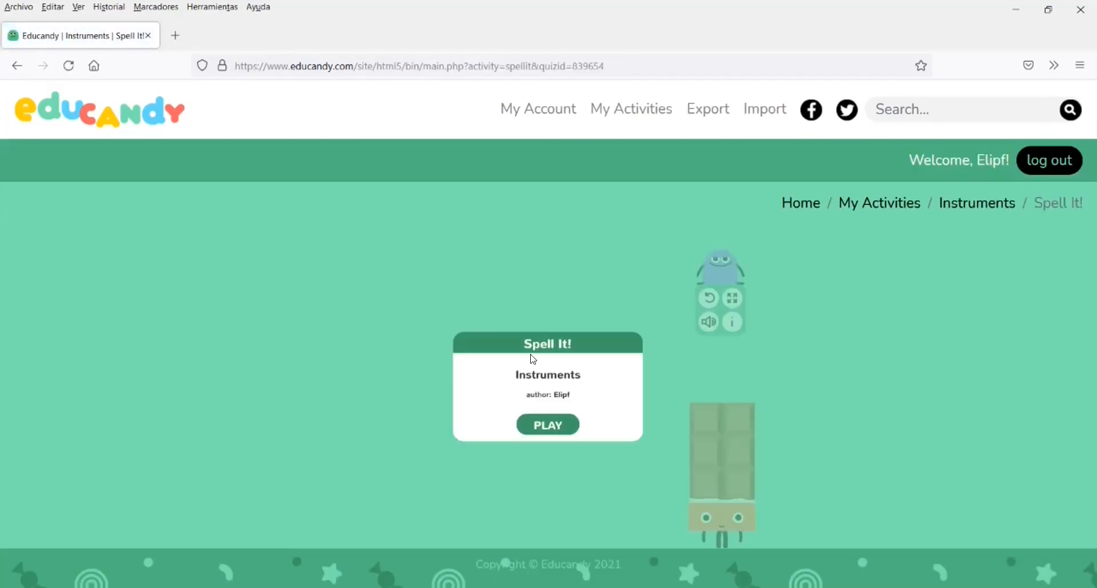
click(554, 429)
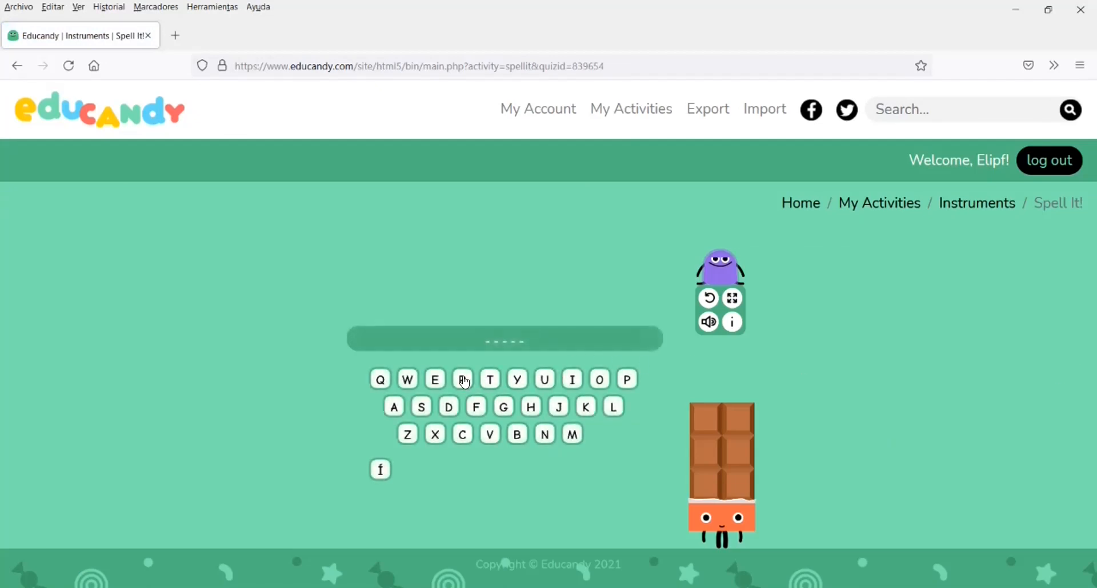
Guess the letters R, A, T, G, P, I and V in the Spell It! word
click(464, 380)
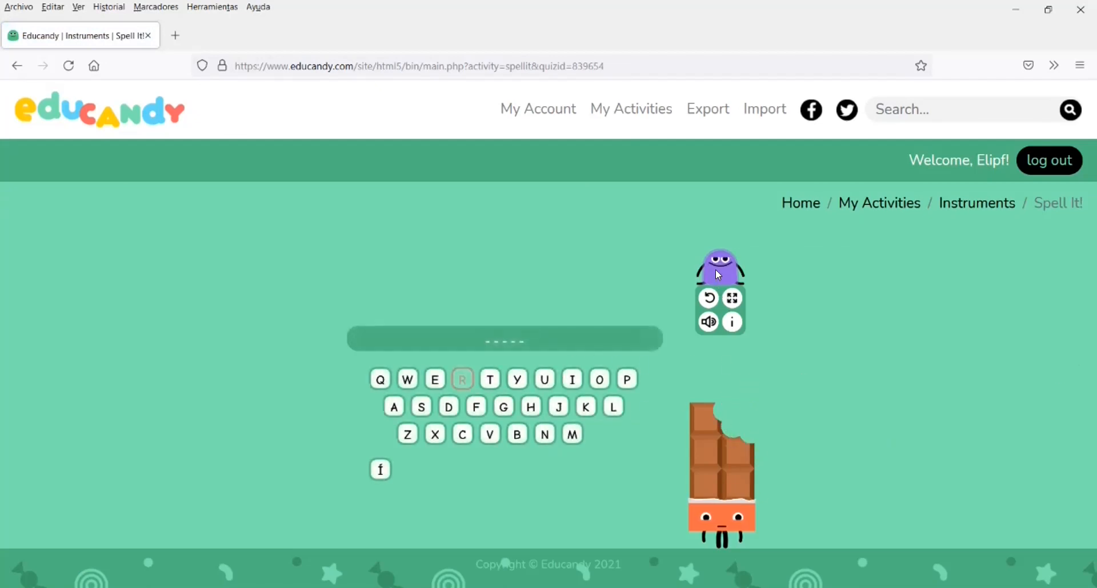
click(399, 408)
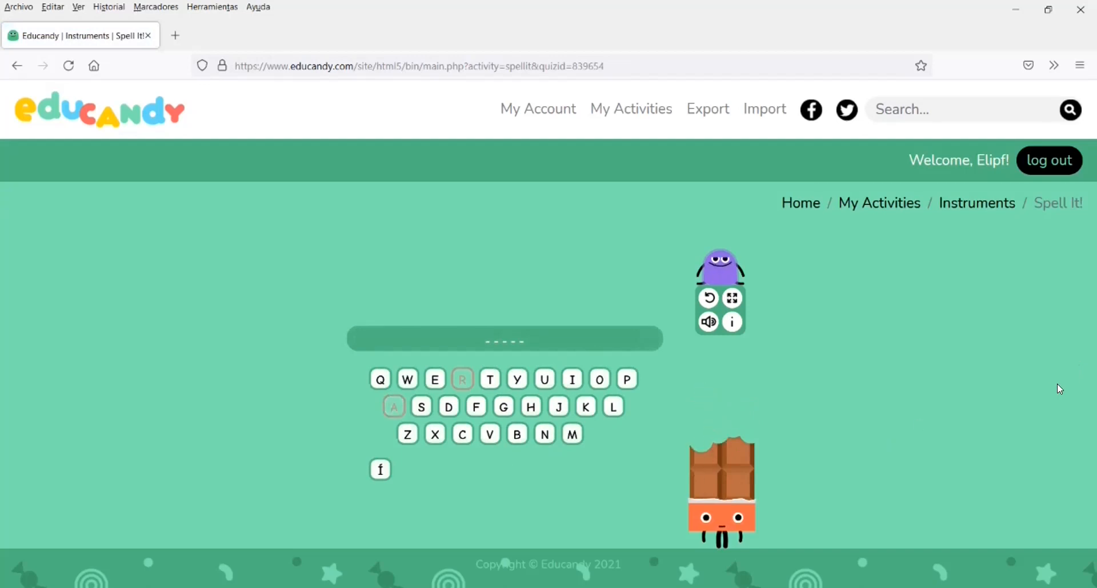
click(491, 380)
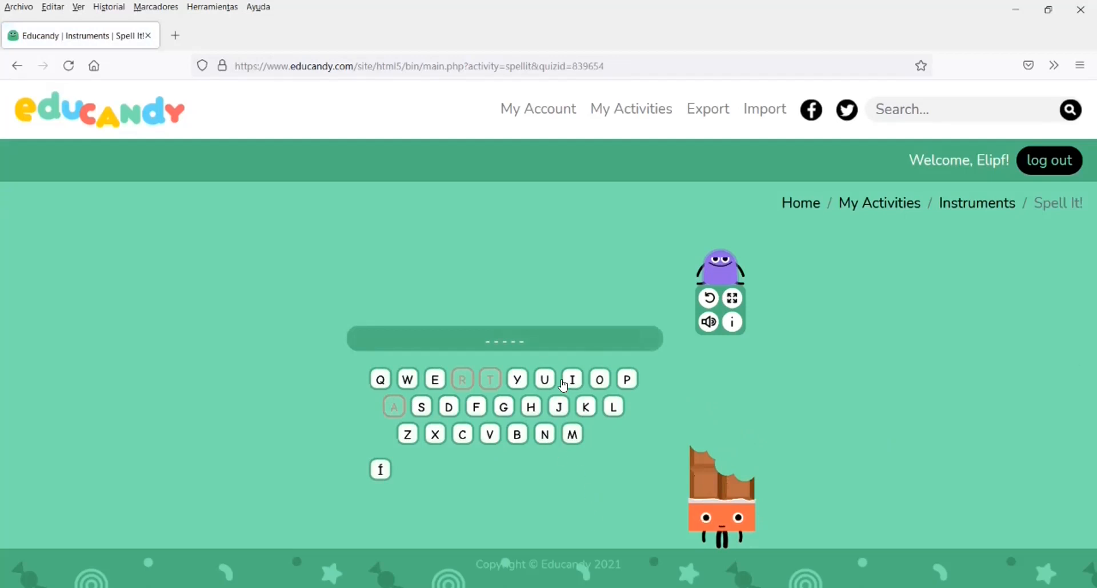
click(503, 407)
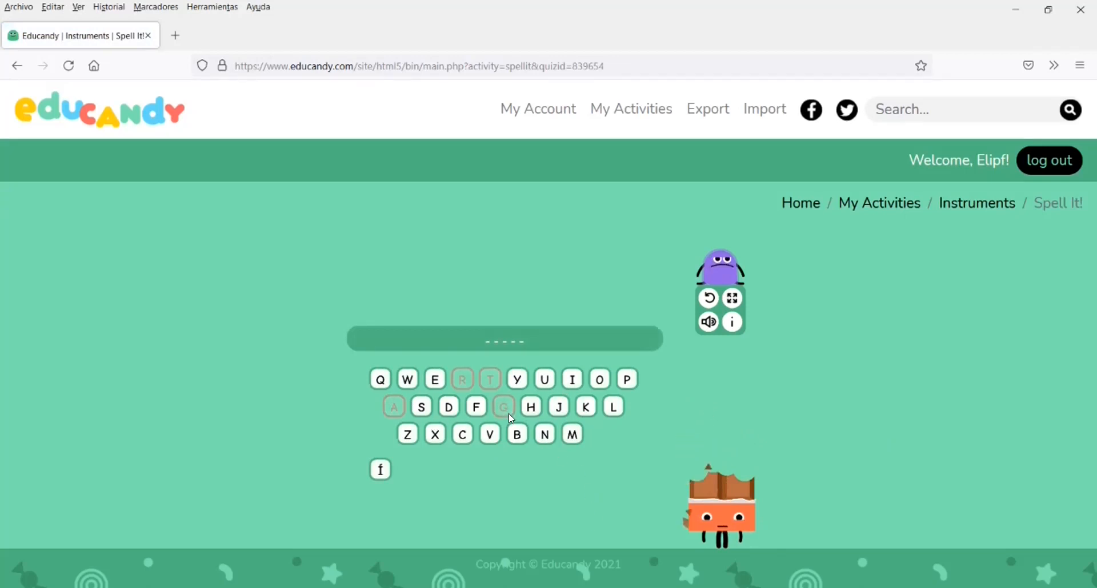
click(630, 380)
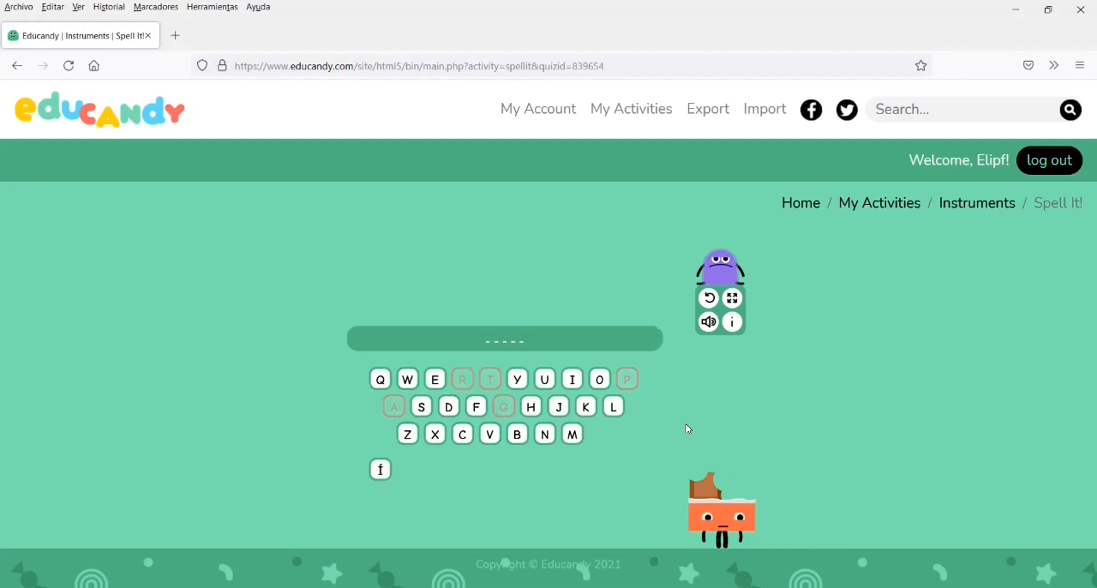
click(570, 376)
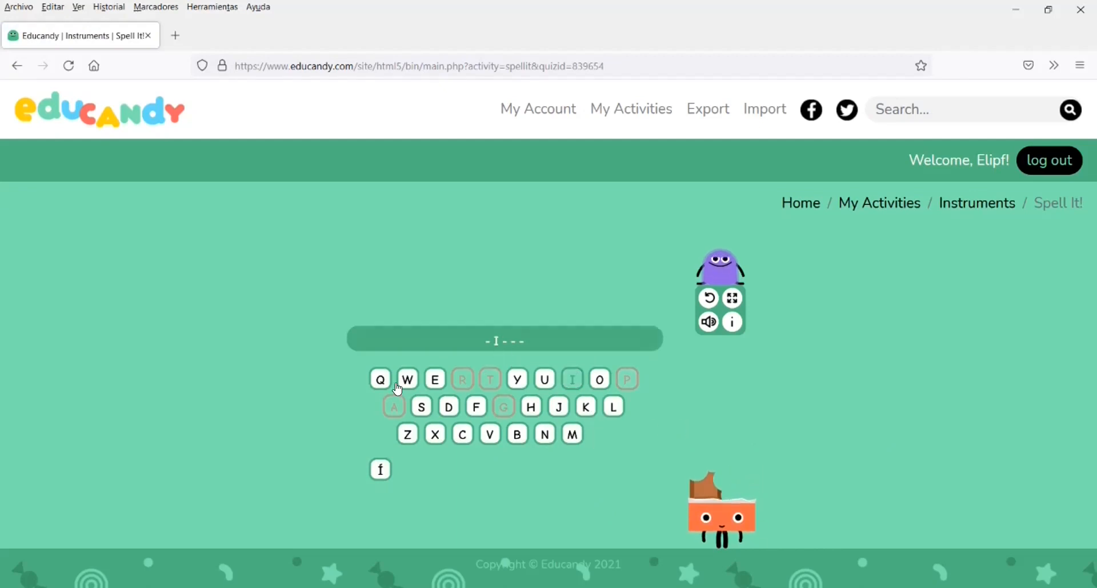
click(491, 434)
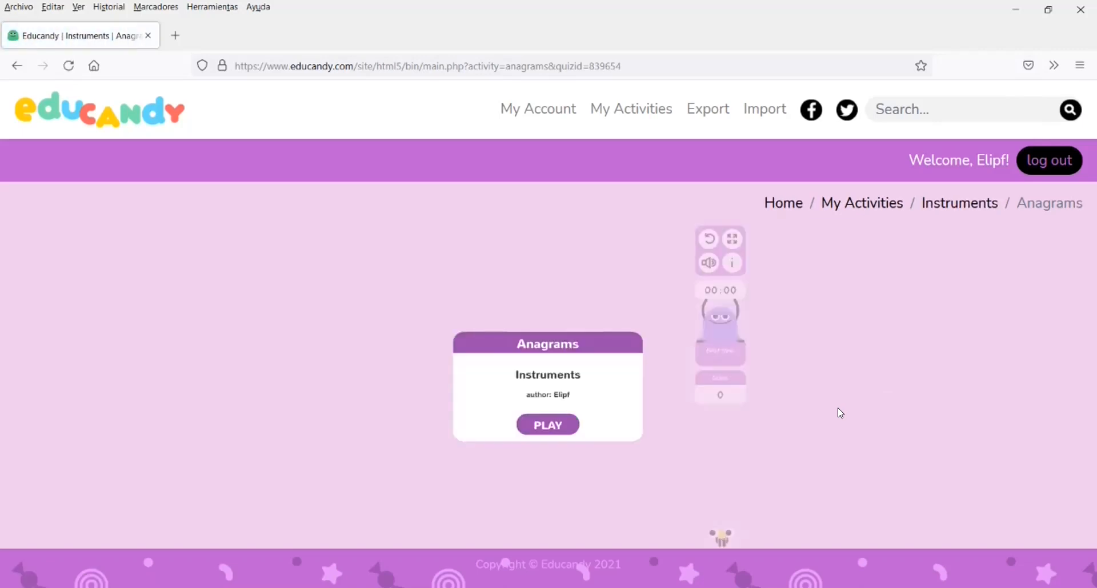
Start the Anagrams game and arrange the tiles to spell ARPA
click(534, 427)
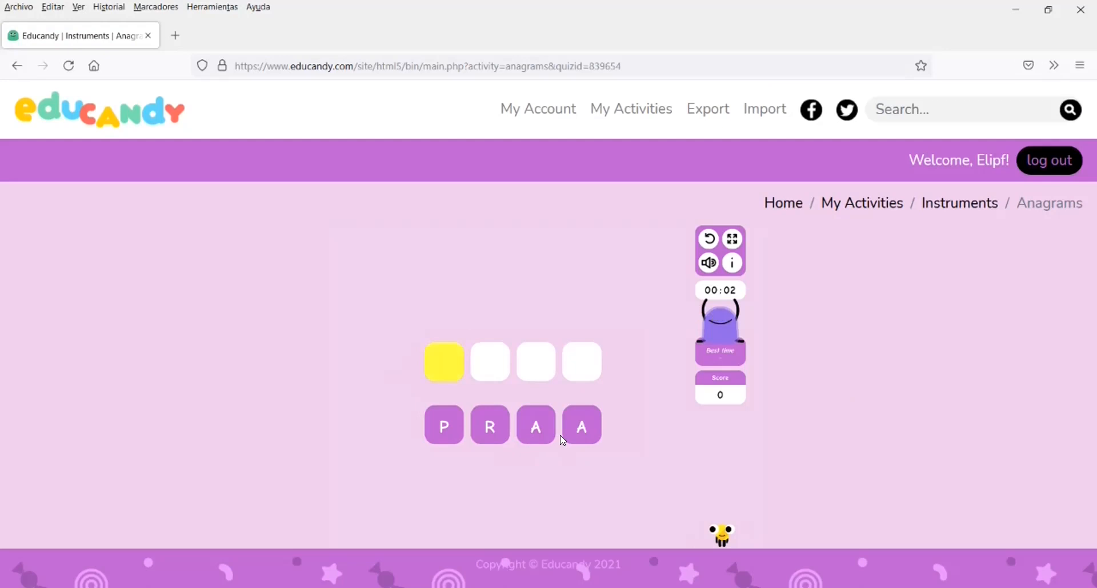
click(535, 426)
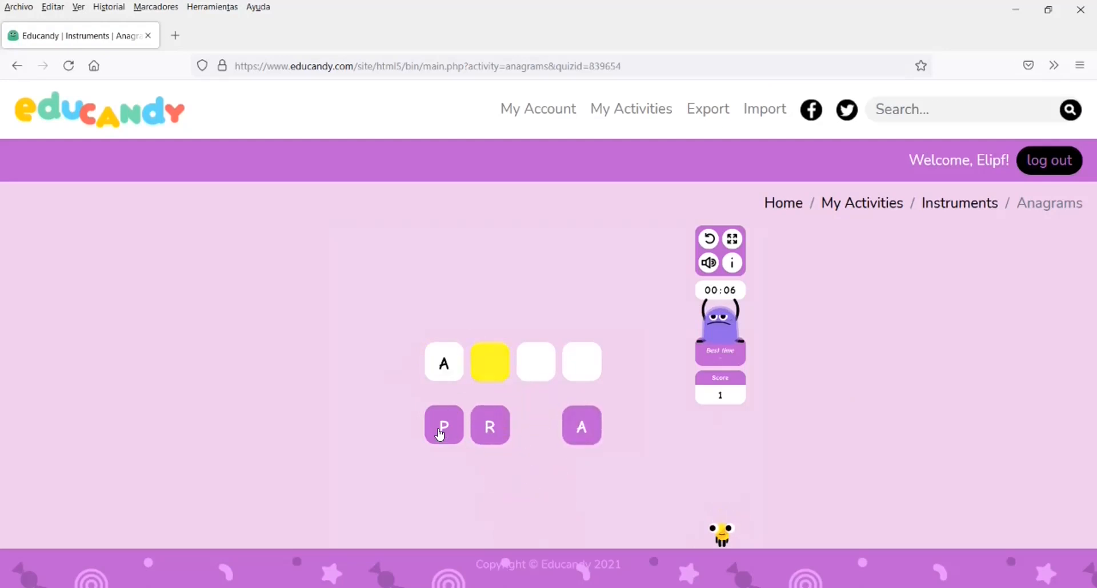
click(482, 428)
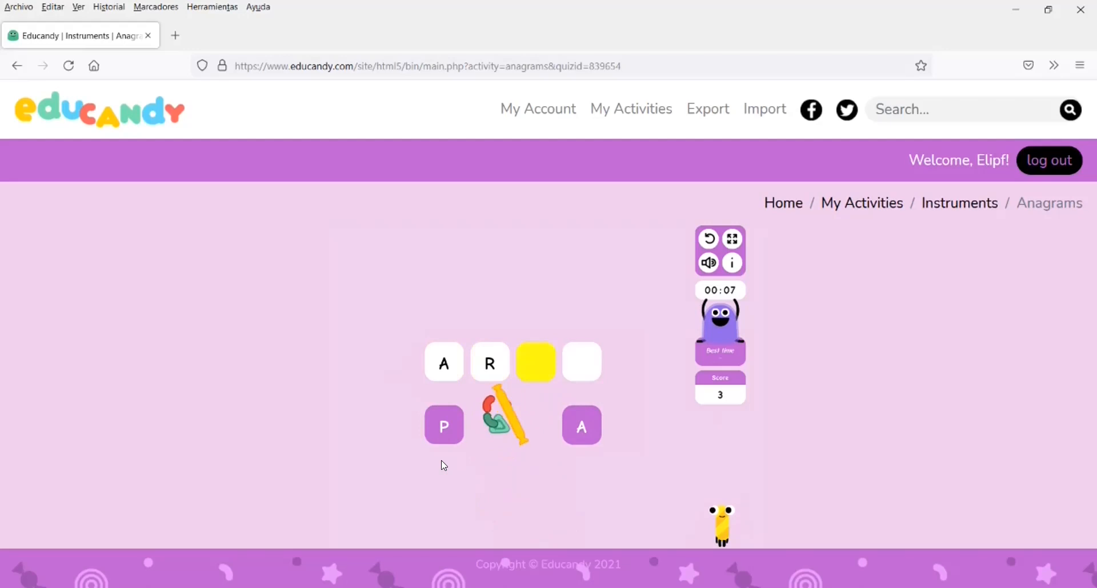
click(441, 428)
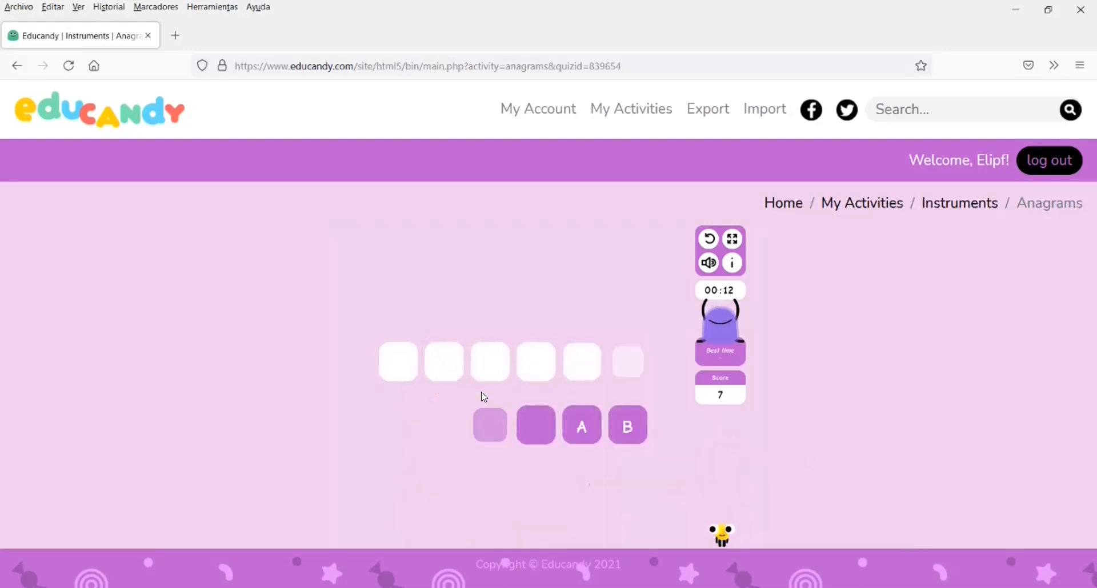
Arrange the next anagram's tiles to spell TAMBOR
click(490, 427)
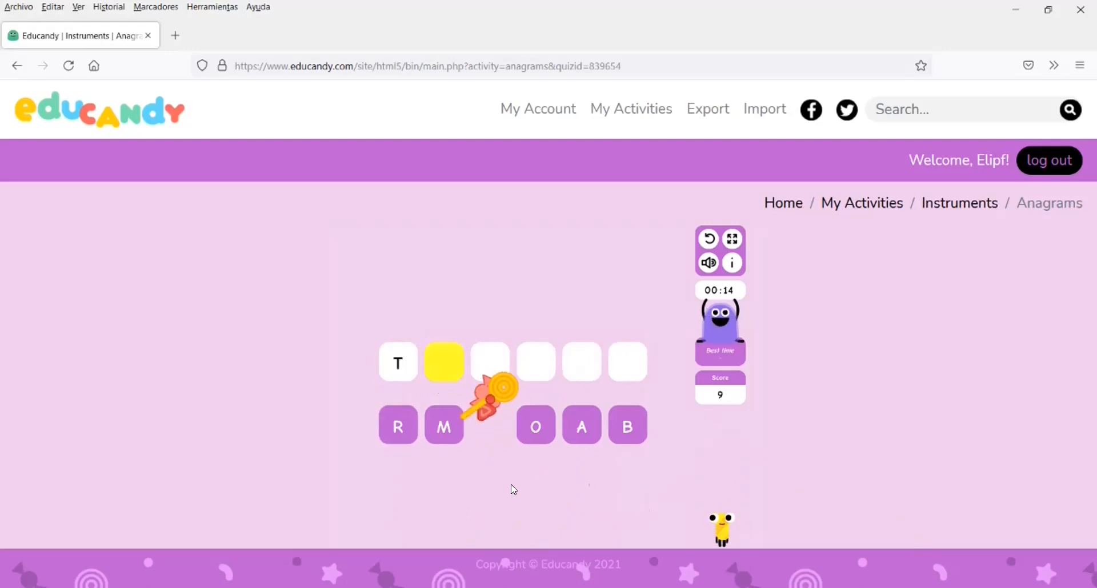
click(580, 433)
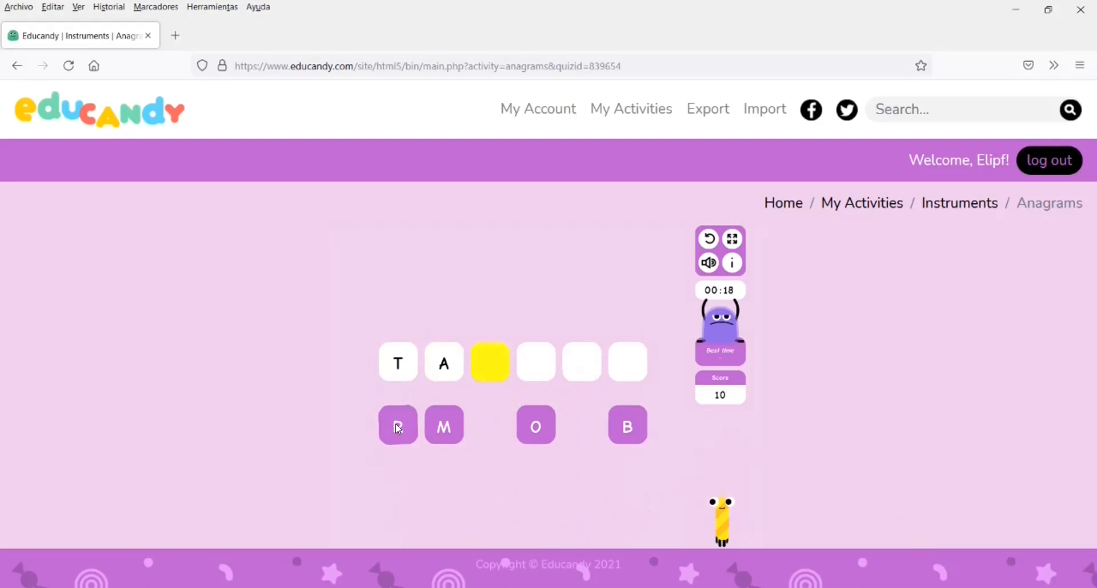
click(627, 425)
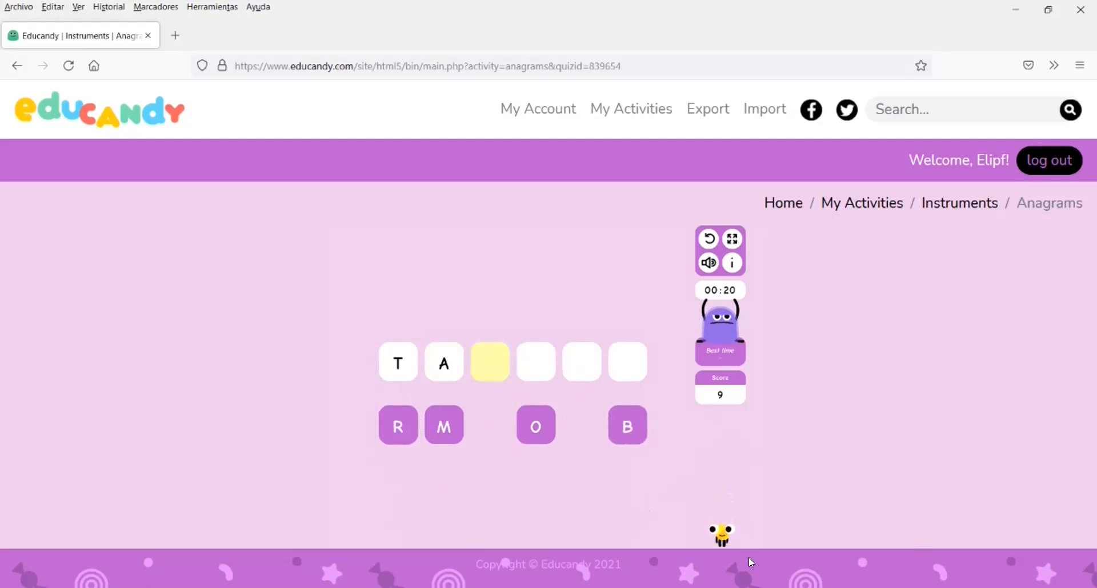
click(448, 426)
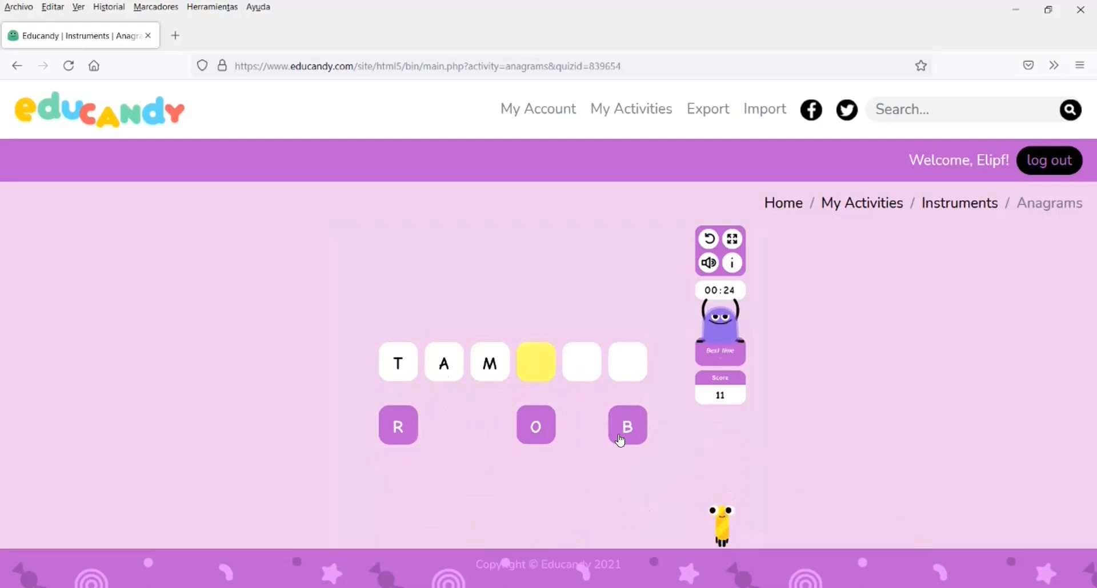
click(528, 425)
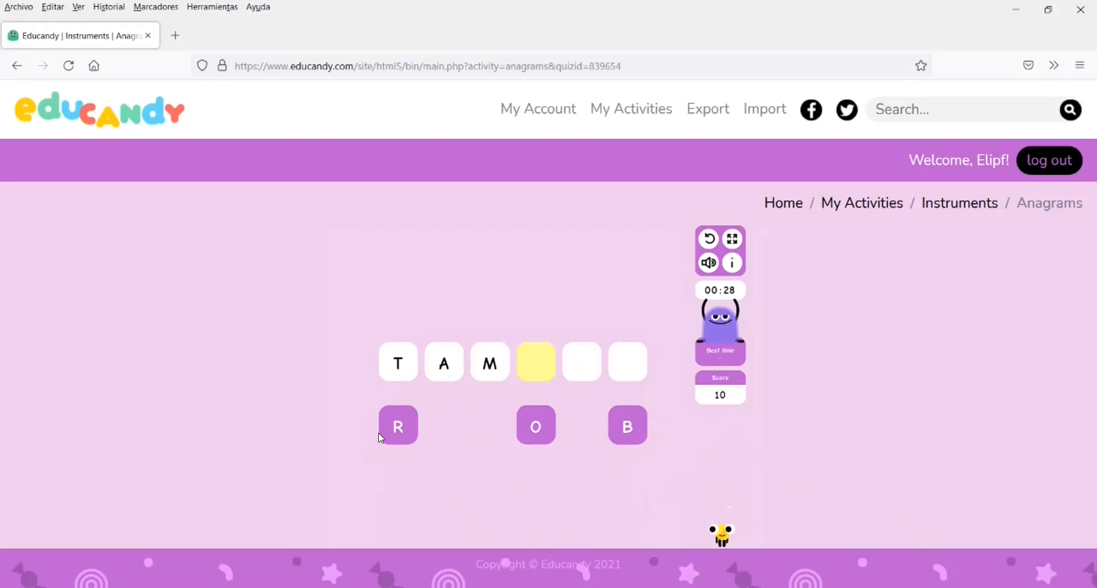
click(621, 426)
click(529, 443)
click(396, 432)
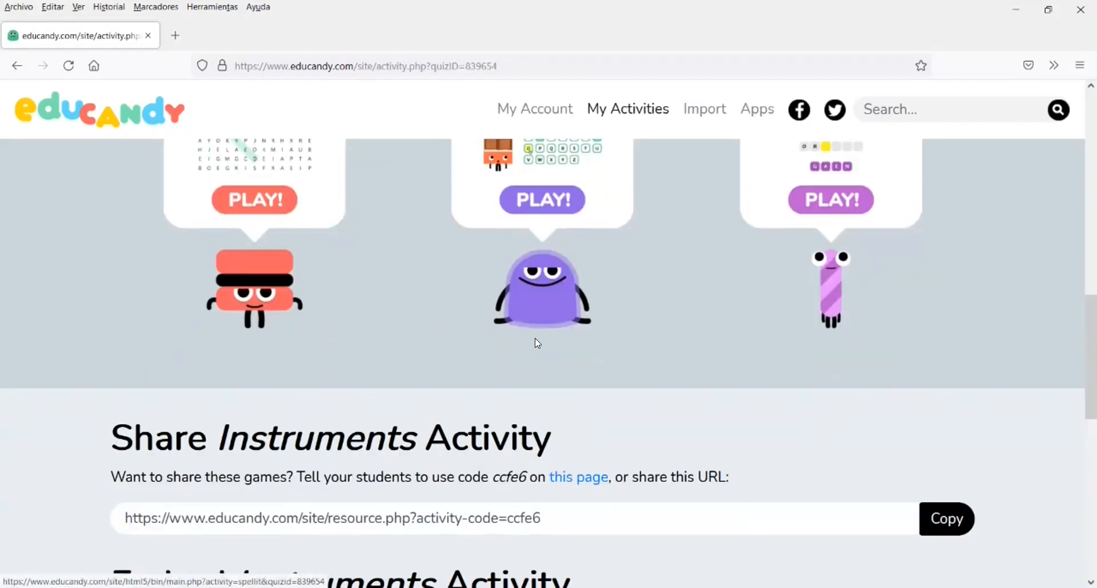
Review the Share, Embed and Add activity details sections of the Instruments activity page
scroll(534, 338, down, 3)
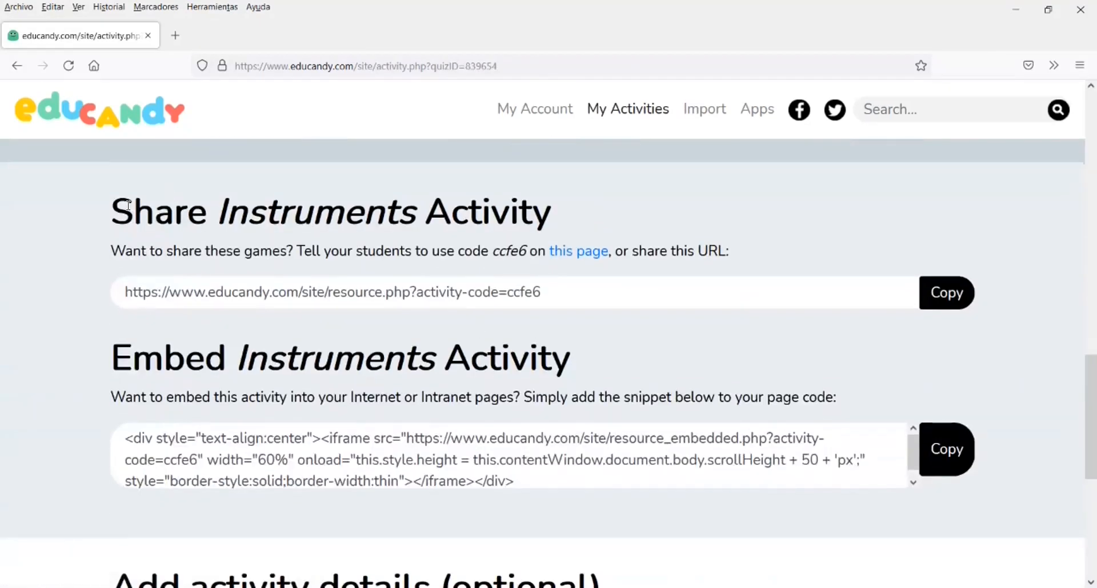
drag(112, 211, 542, 216)
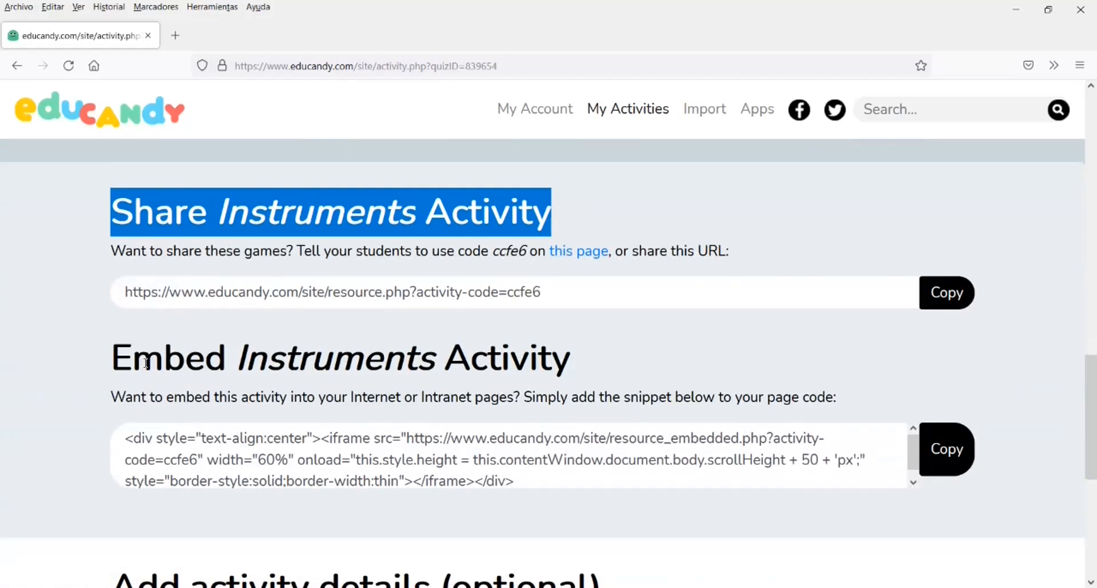
drag(102, 361, 592, 352)
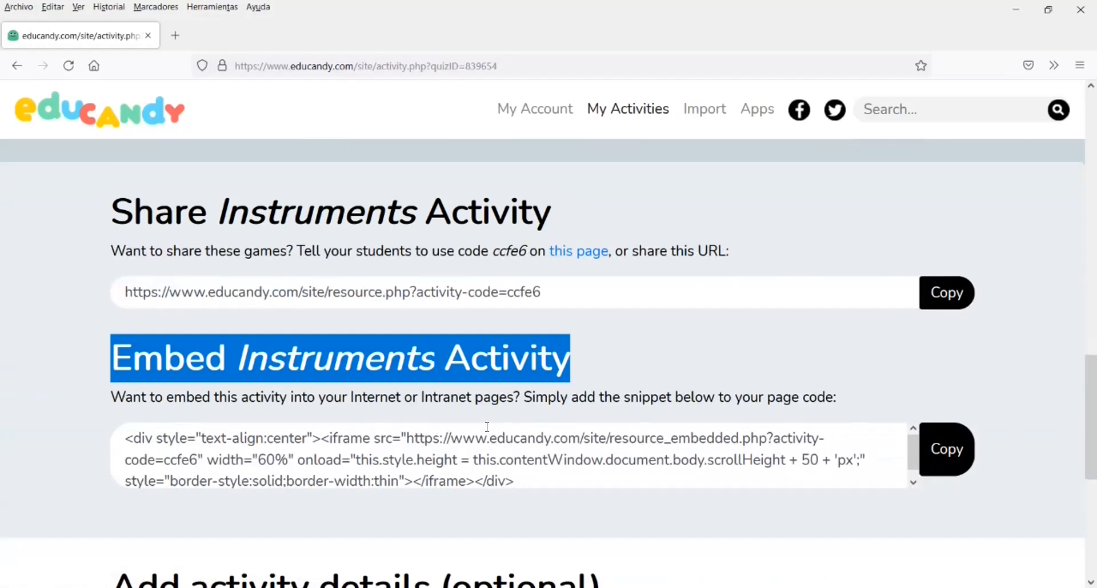
scroll(428, 462, down, 2)
scroll(93, 359, down, 2)
drag(93, 361, 591, 370)
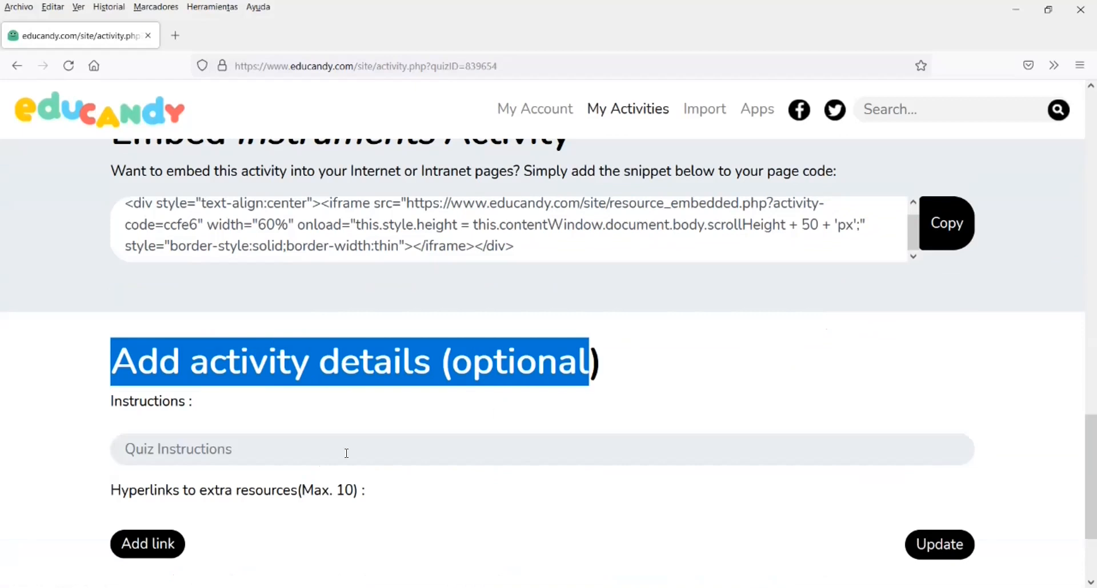
Enter the quiz instructions ESTEUMOLT ATEN for the activity
click(172, 449)
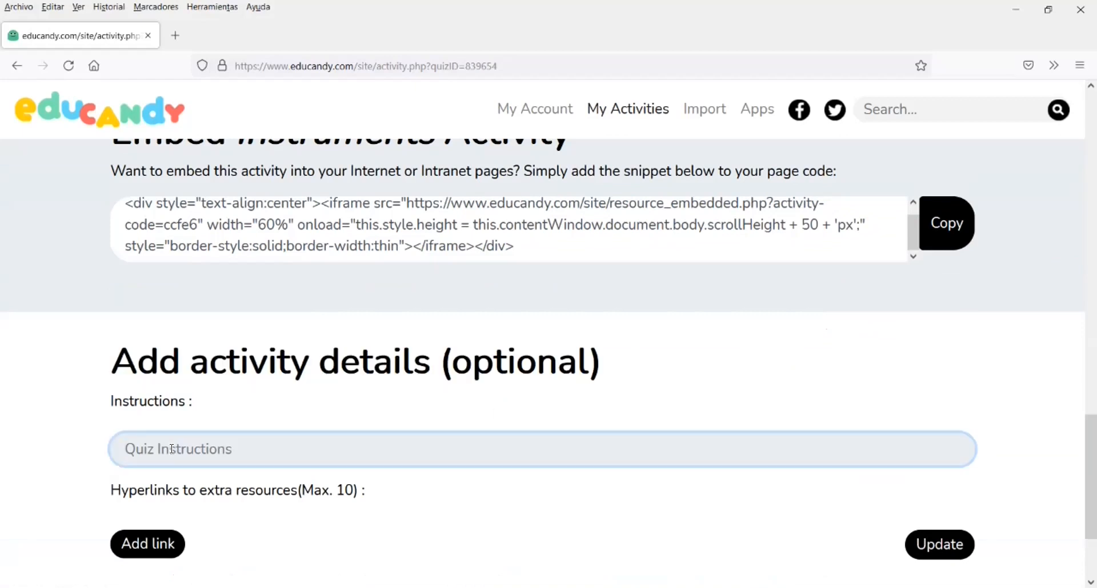
text(ESTEUMOLT ATEN)
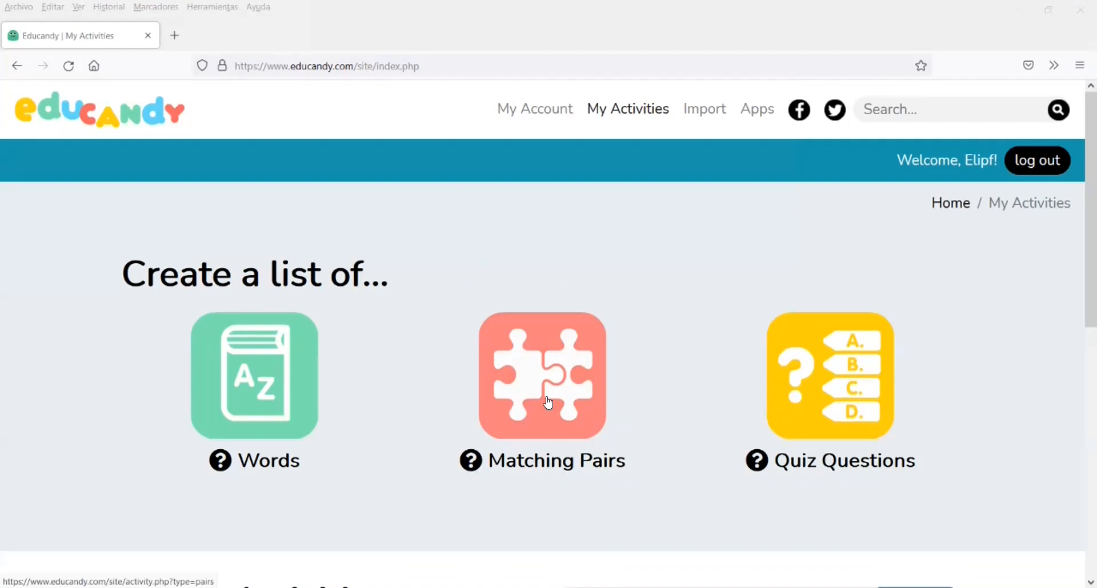
Start a new Matching Pairs list named instruments onomatopeia
click(547, 403)
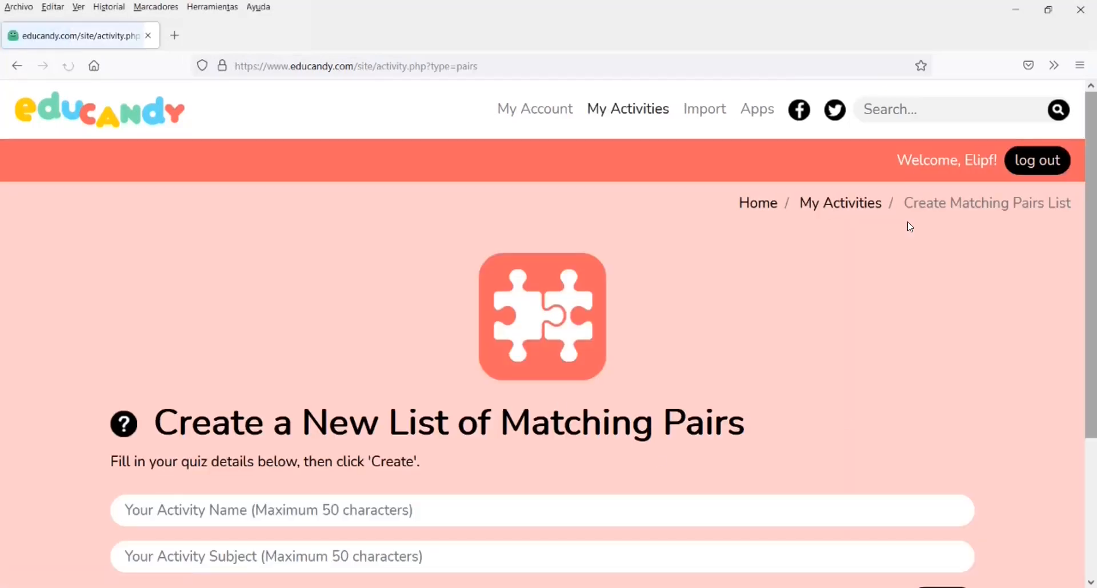
scroll(472, 459, down, 3)
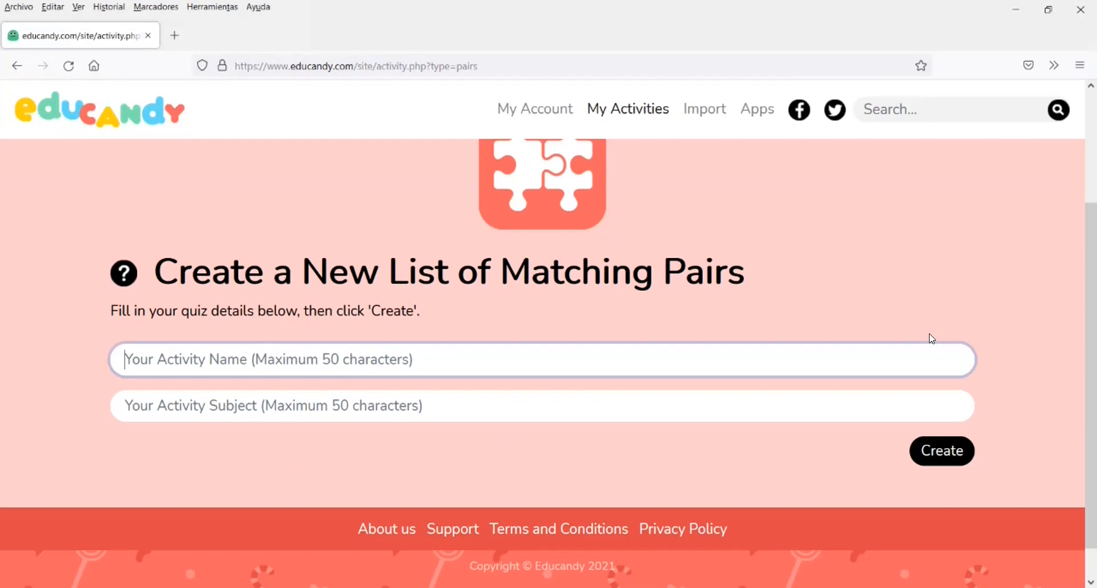
text(instruments)
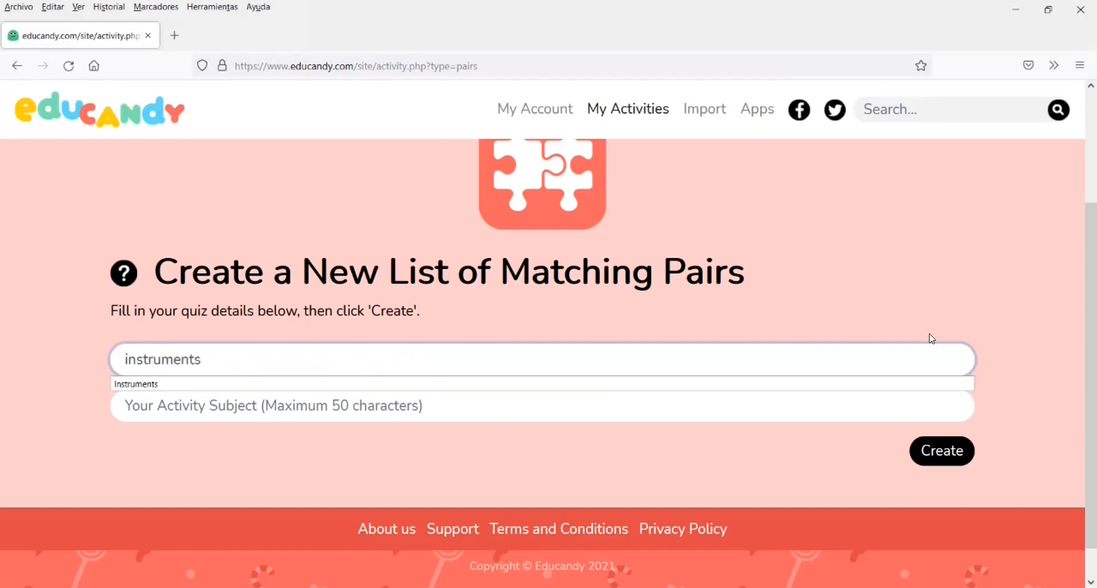
key(BackSpace)
key(BackSpace)
key(BackSpace)
key(BackSpace)
text(ruments onom)
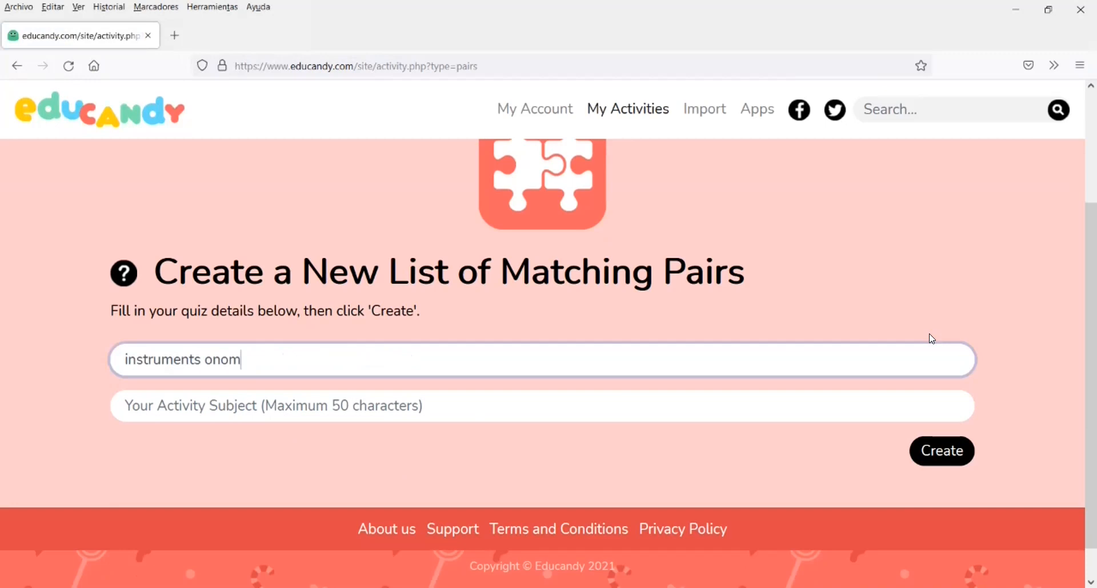
text(atopeia)
Set the activity subject to Música and create the list
click(235, 412)
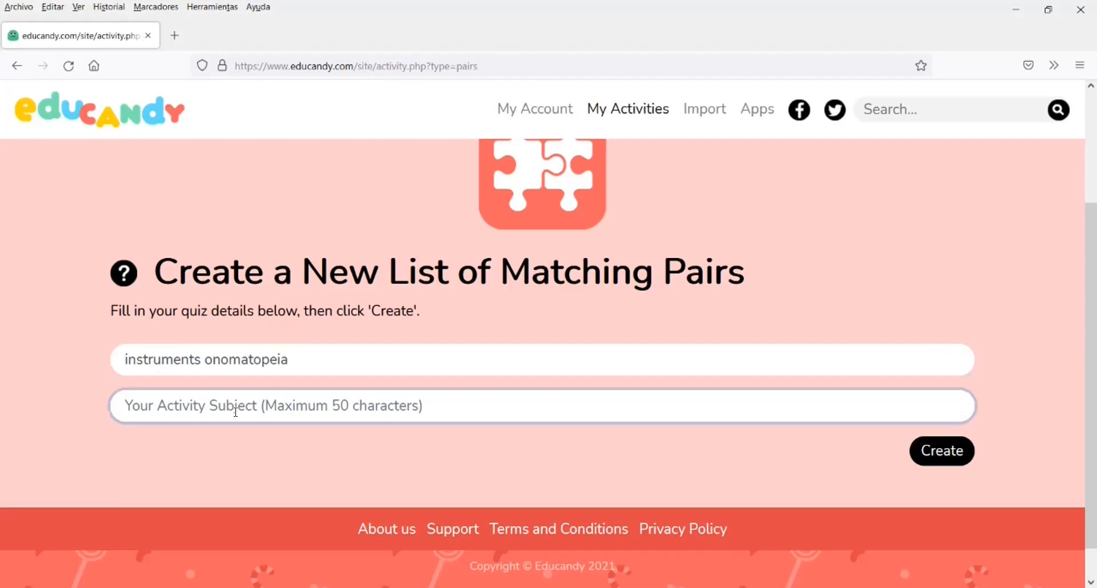
text(Música)
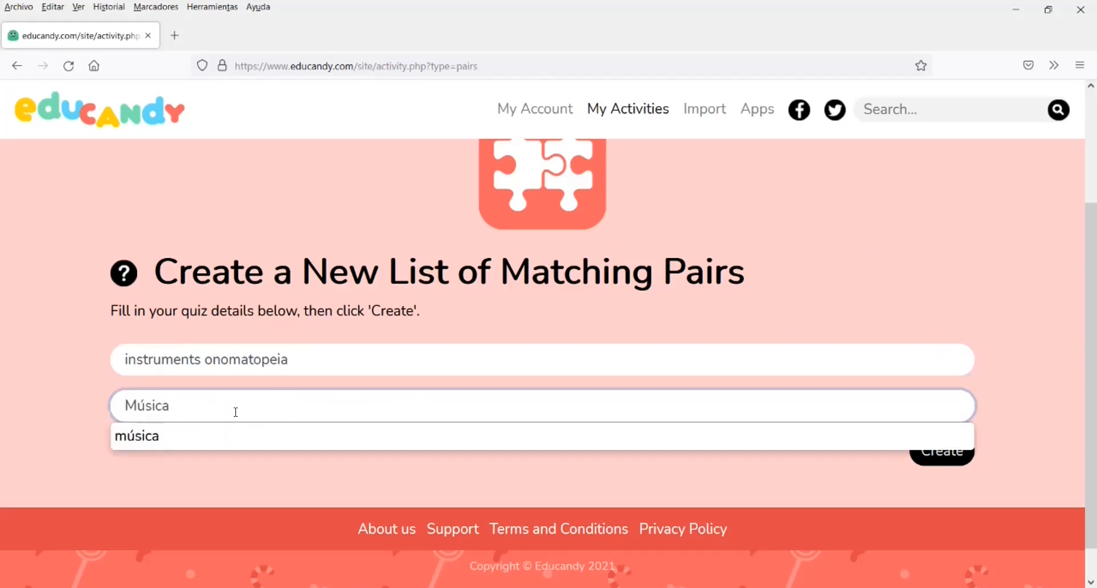
click(303, 468)
click(957, 448)
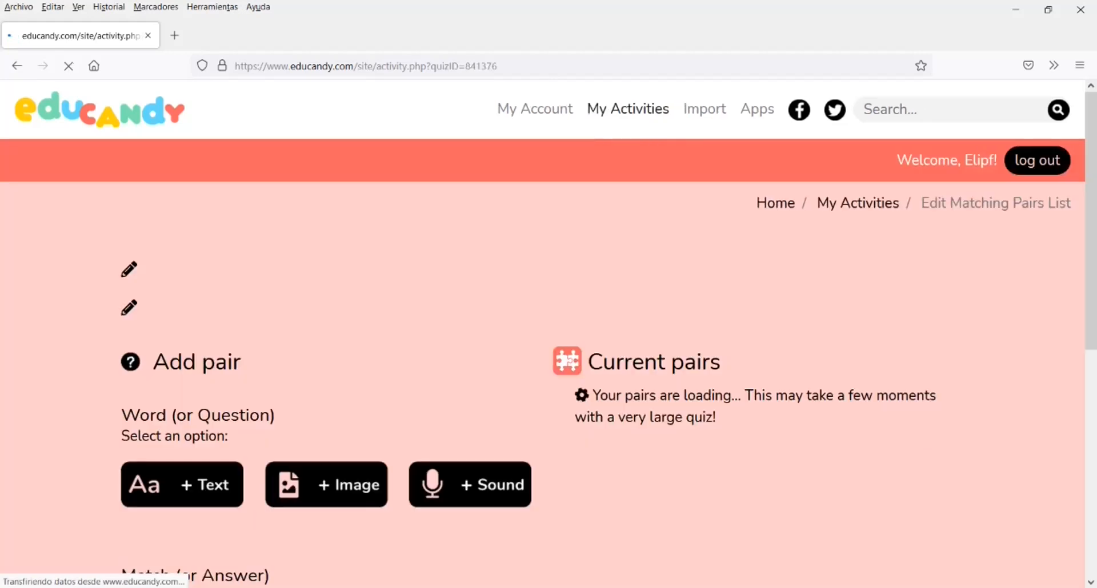
Enter the text question com sona el violí and open a text answer for the first pair
click(177, 480)
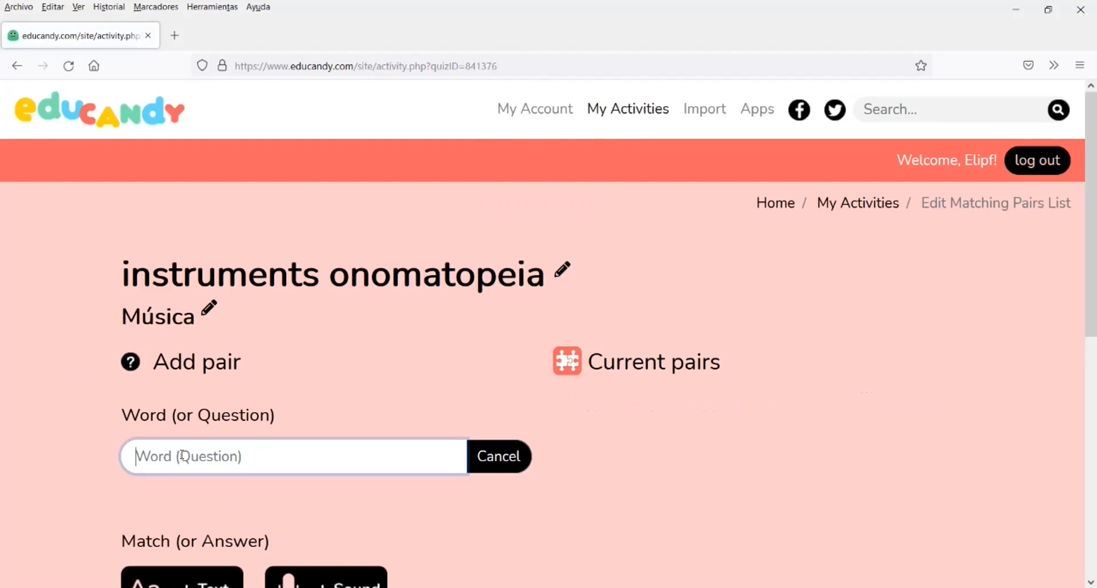
text(com sona el violí)
scroll(181, 455, down, 5)
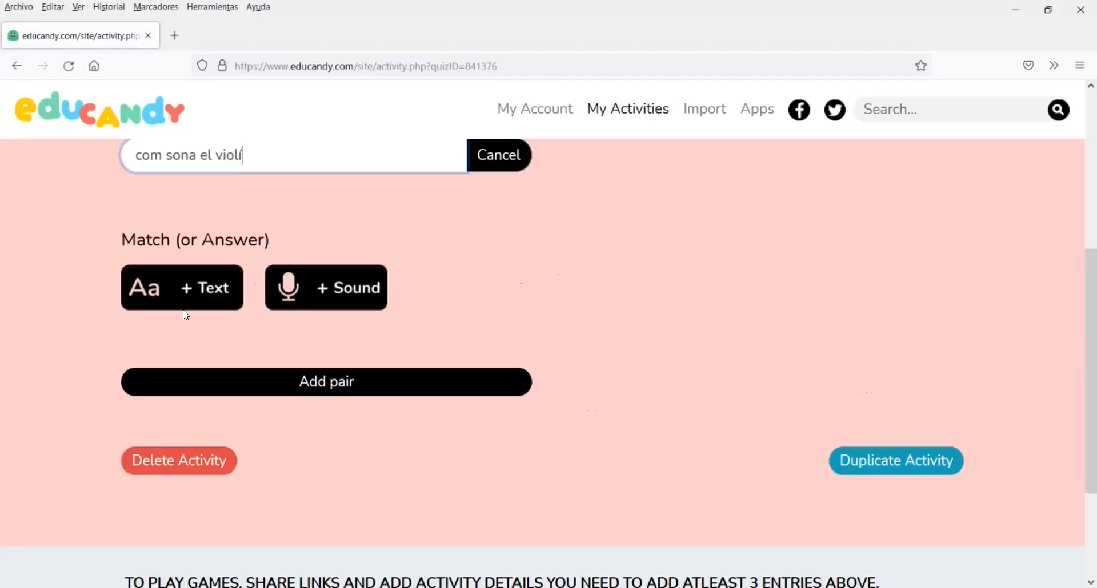
click(199, 280)
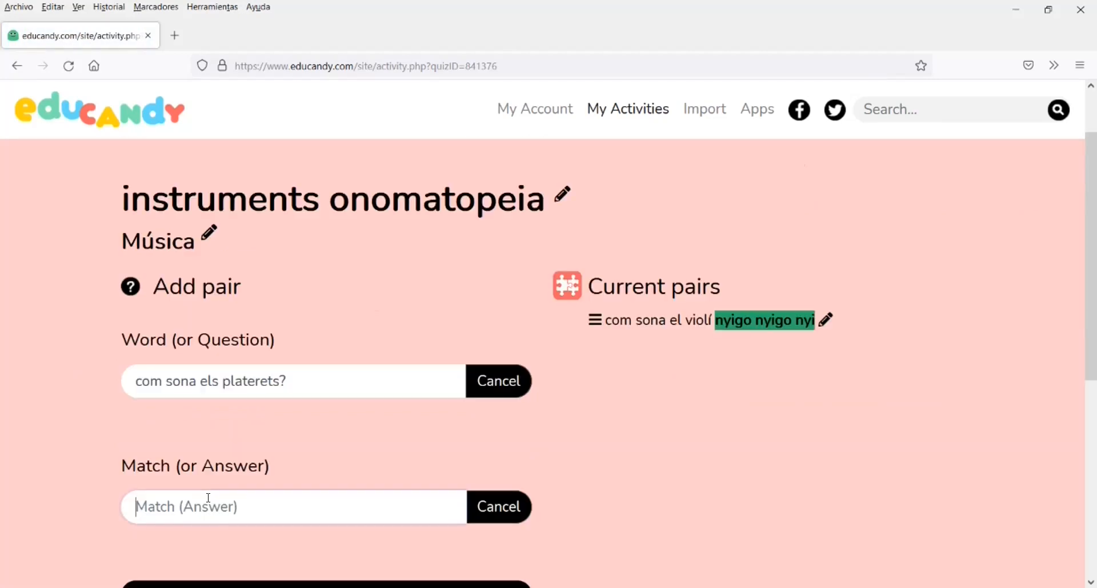
Add the pair com sona els platerets? with the answer chin chin
click(208, 502)
text(chin chin)
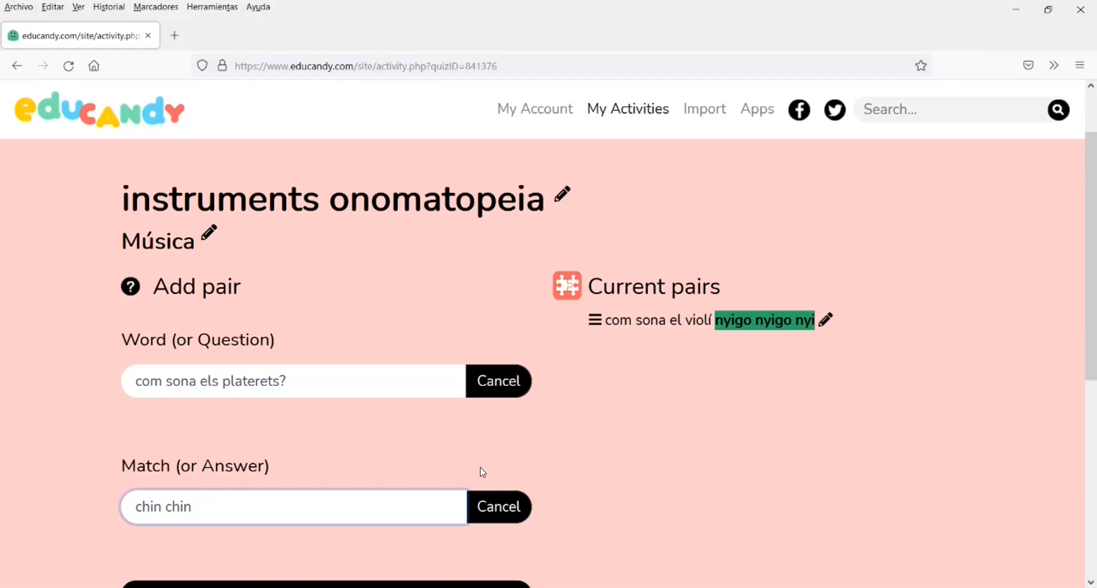
scroll(483, 472, down, 2)
click(326, 520)
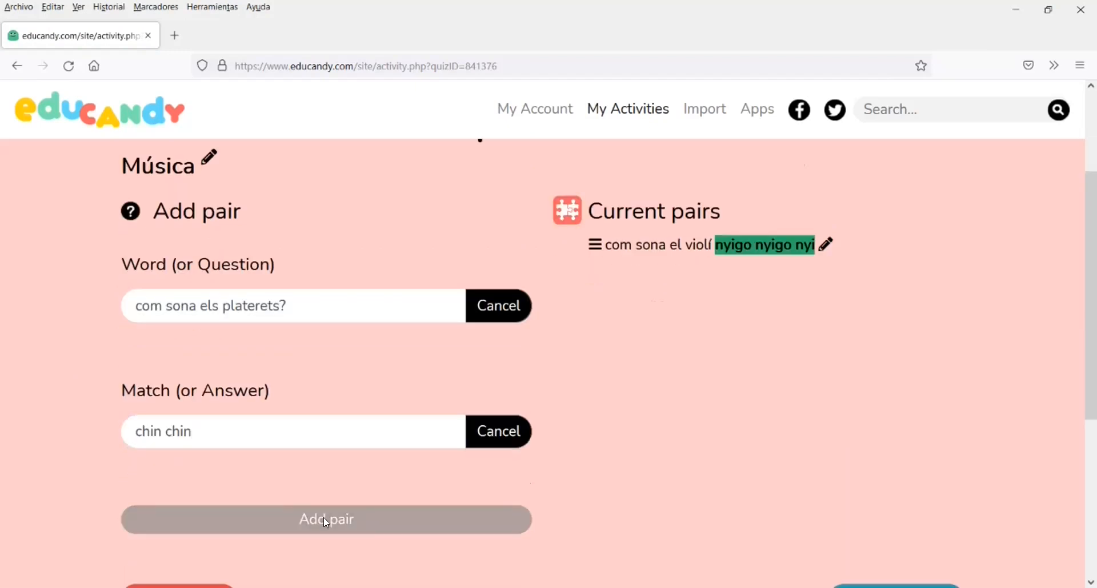
Add the pair com sona el tambor? with the text answer pom pom pom
click(205, 330)
text(com so)
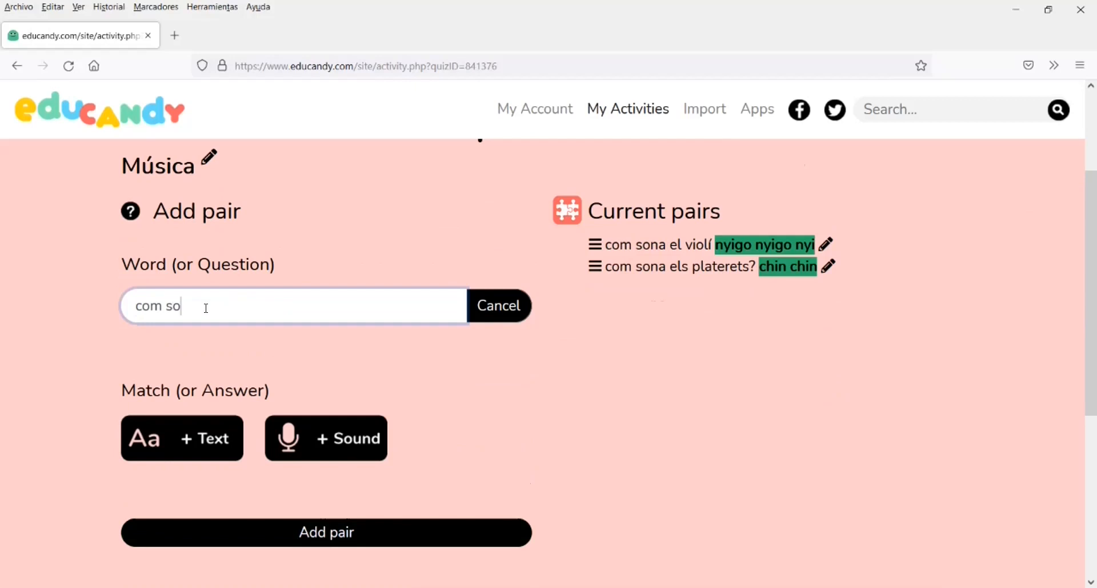
text(na el tambor?)
scroll(189, 300, down, 3)
click(195, 299)
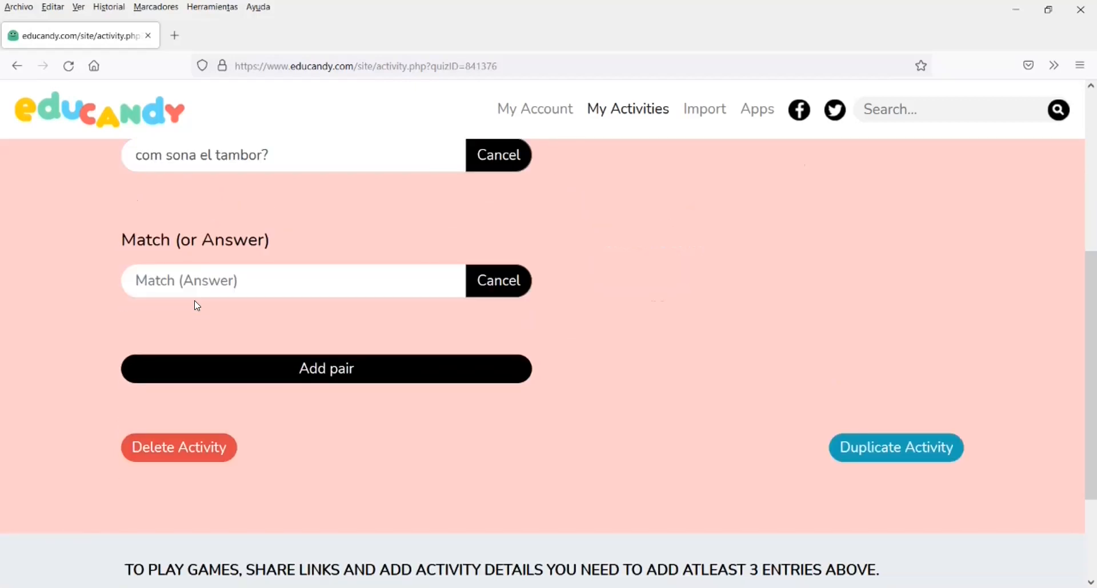
scroll(195, 303, down, 3)
scroll(195, 303, up, 5)
click(175, 435)
text(pom pom po)
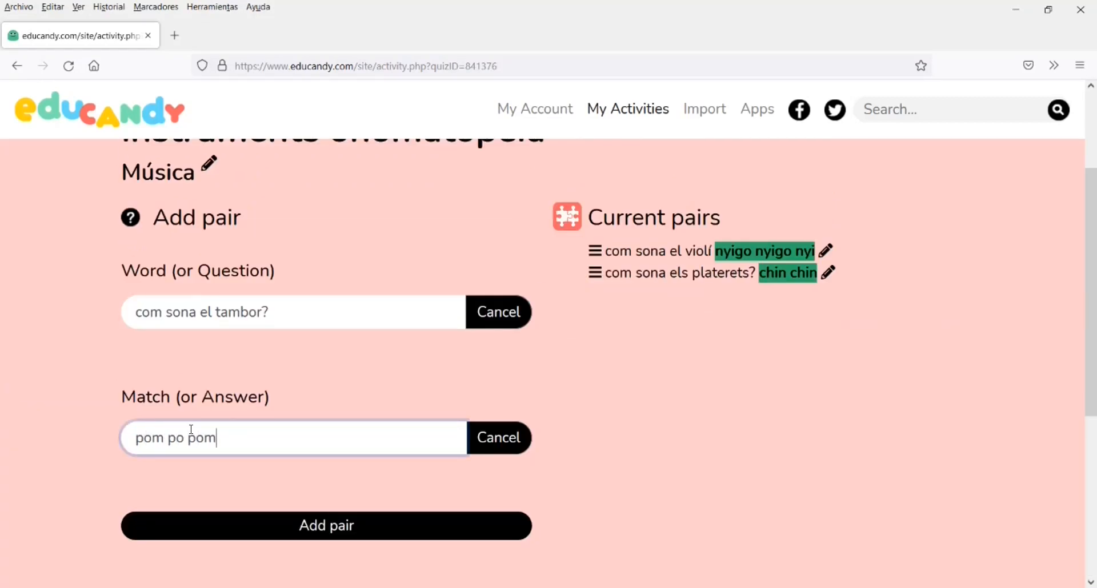
text(m)
click(343, 522)
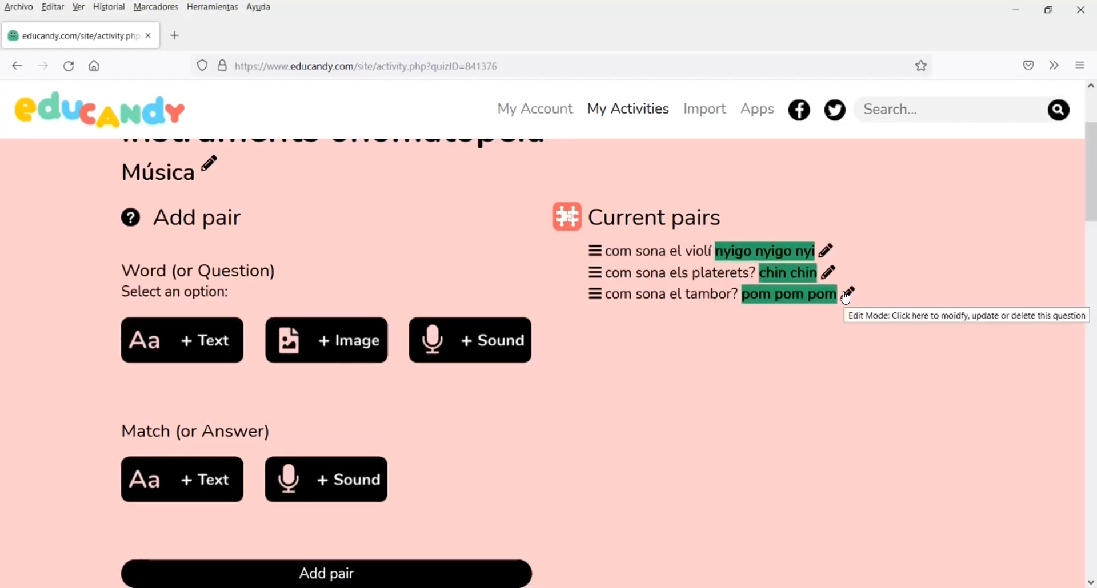
Add the pair com sona el triangle? with the text answer tin tin tin
click(164, 333)
click(183, 316)
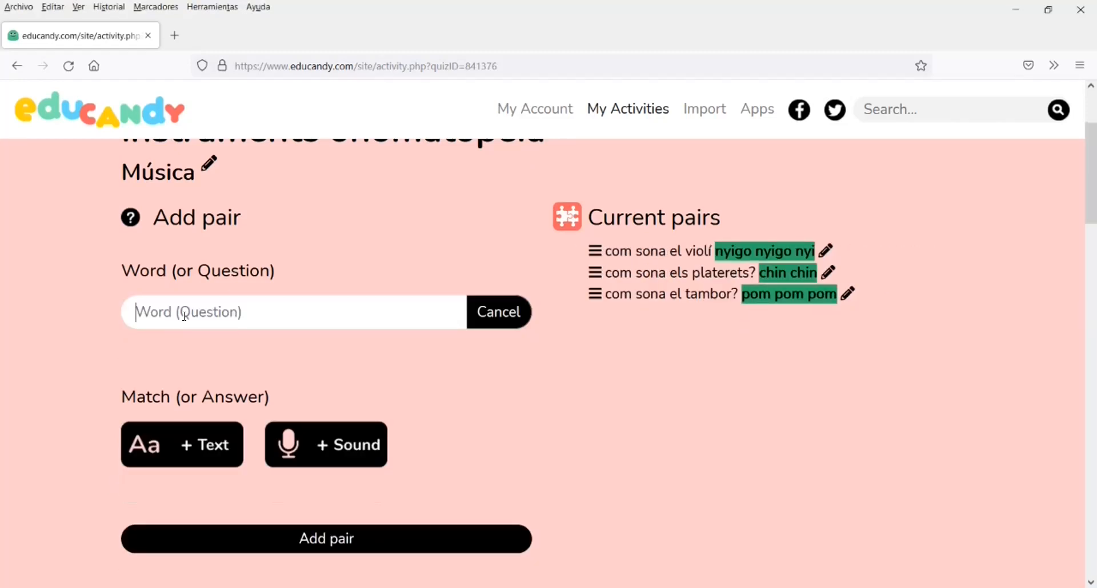
text(com sona el triangle?)
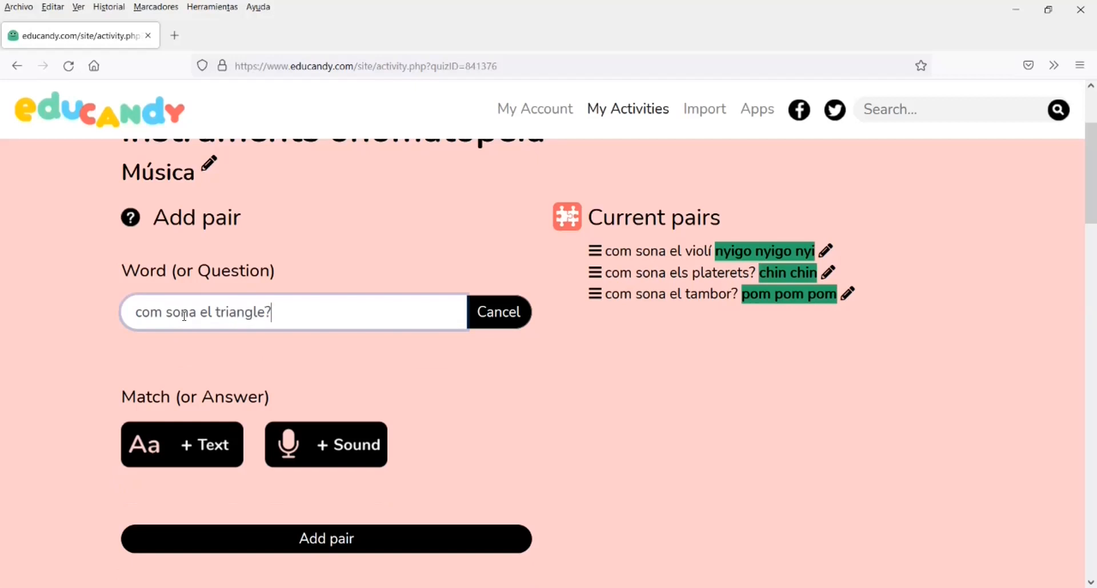
click(169, 444)
text(tin tin tin)
click(292, 526)
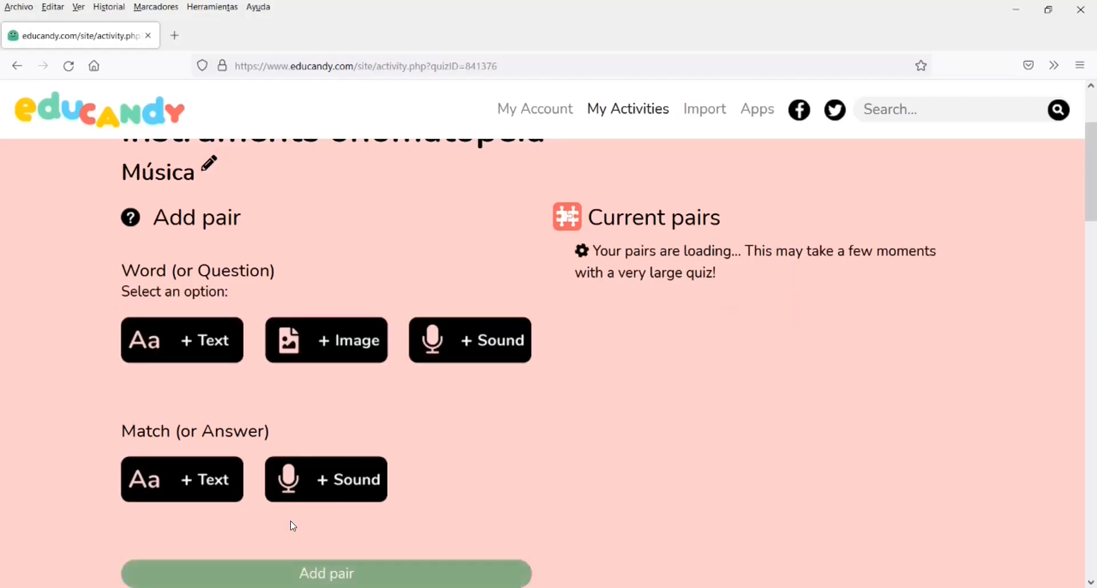
Add the pair com sona la trompeta? with the text answer tumturutu
click(191, 337)
scroll(369, 466, down, 5)
scroll(369, 466, up, 8)
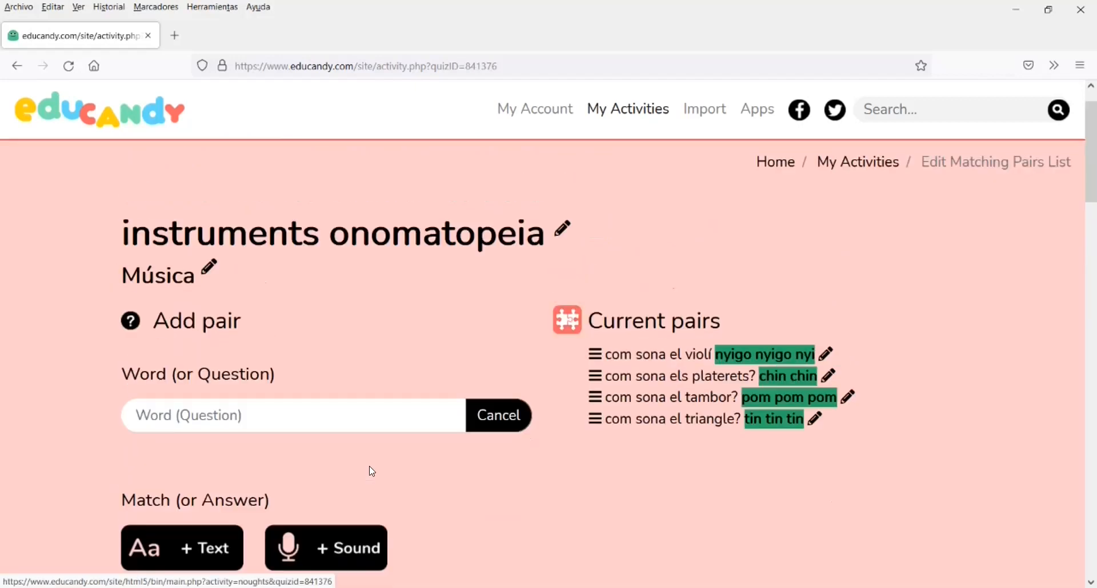
click(231, 465)
text(com sona la )
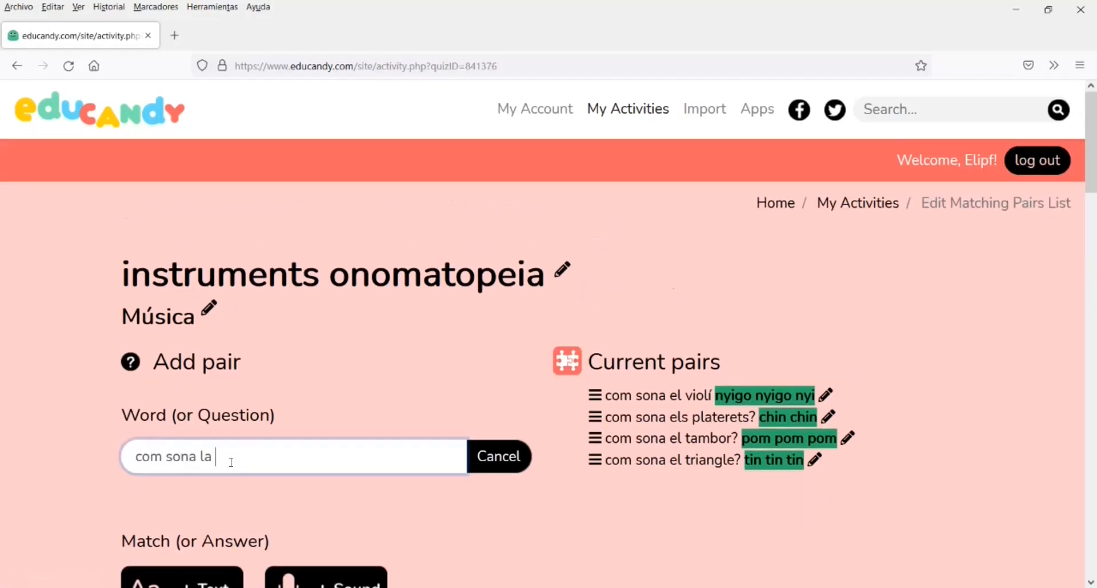
text(trempe)
scroll(234, 469, down, 2)
click(203, 434)
text(tumturu)
click(379, 519)
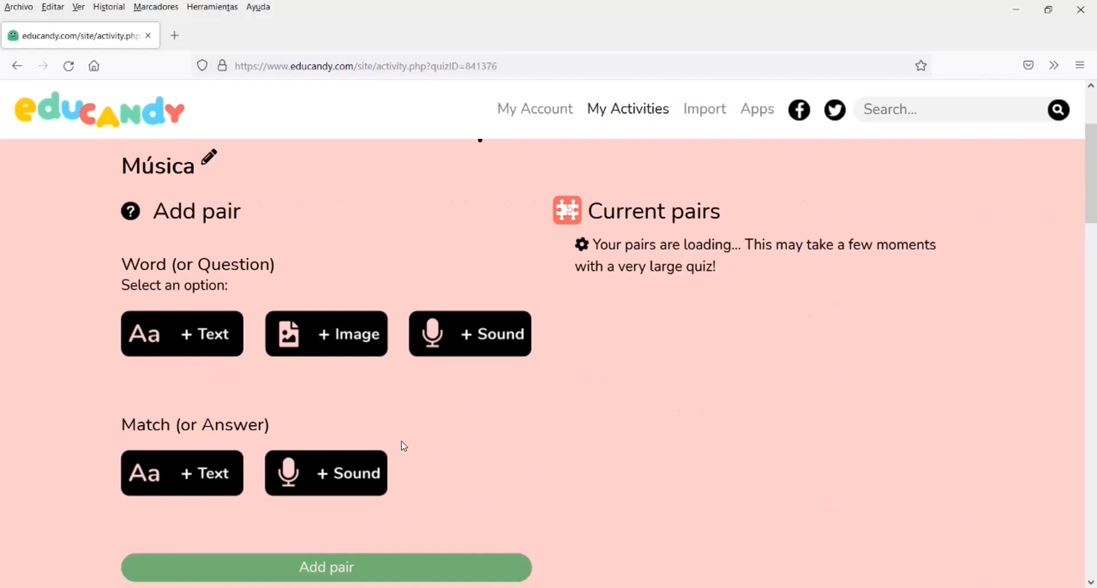
Play the activity's Match-up game, dragging each onomatopoeia onto its instrument question
scroll(400, 440, down, 6)
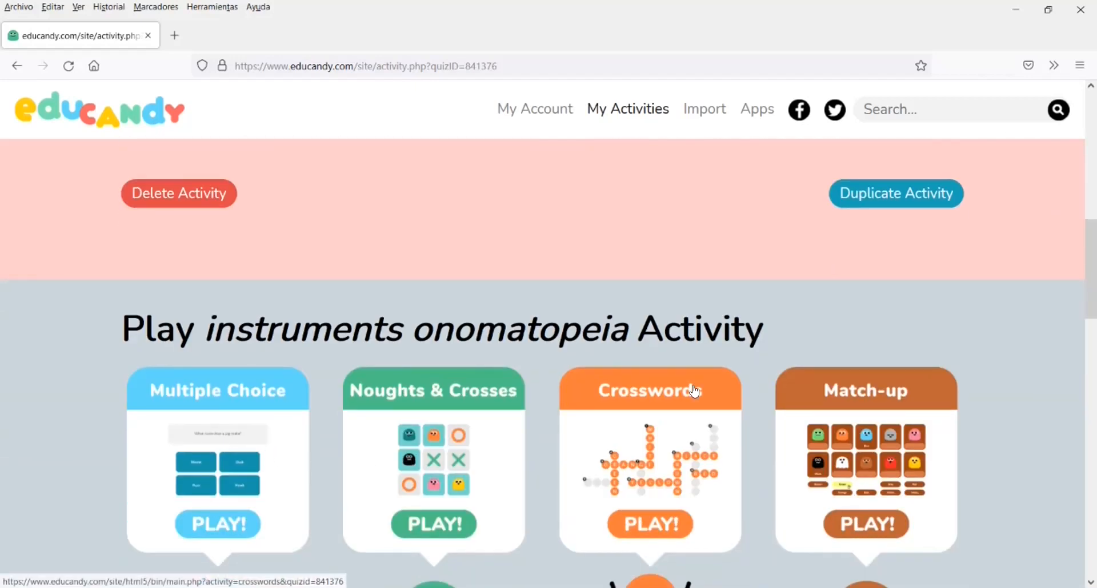
scroll(887, 323, down, 2)
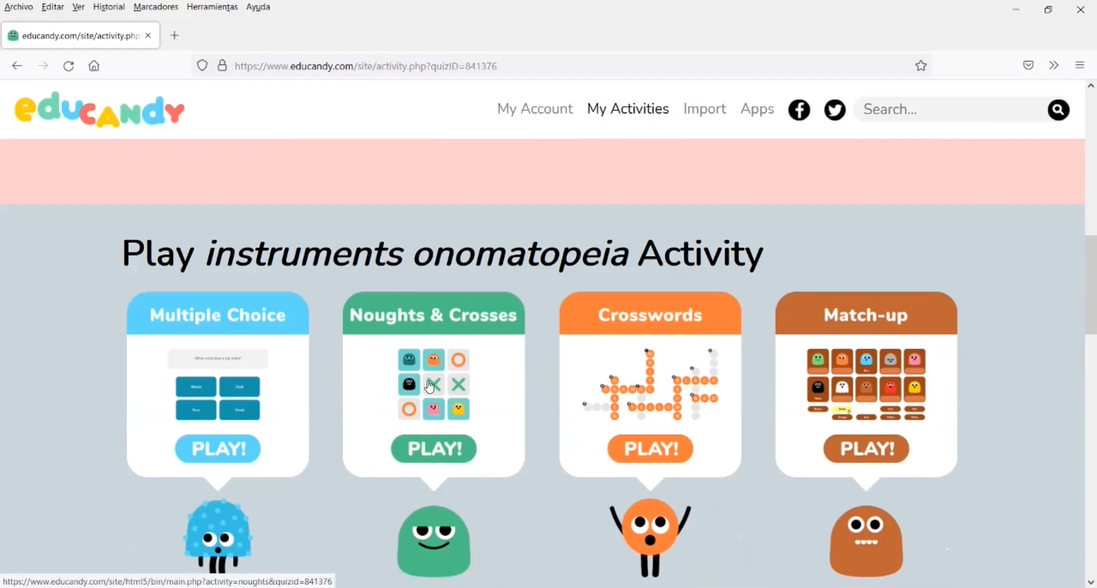
click(873, 453)
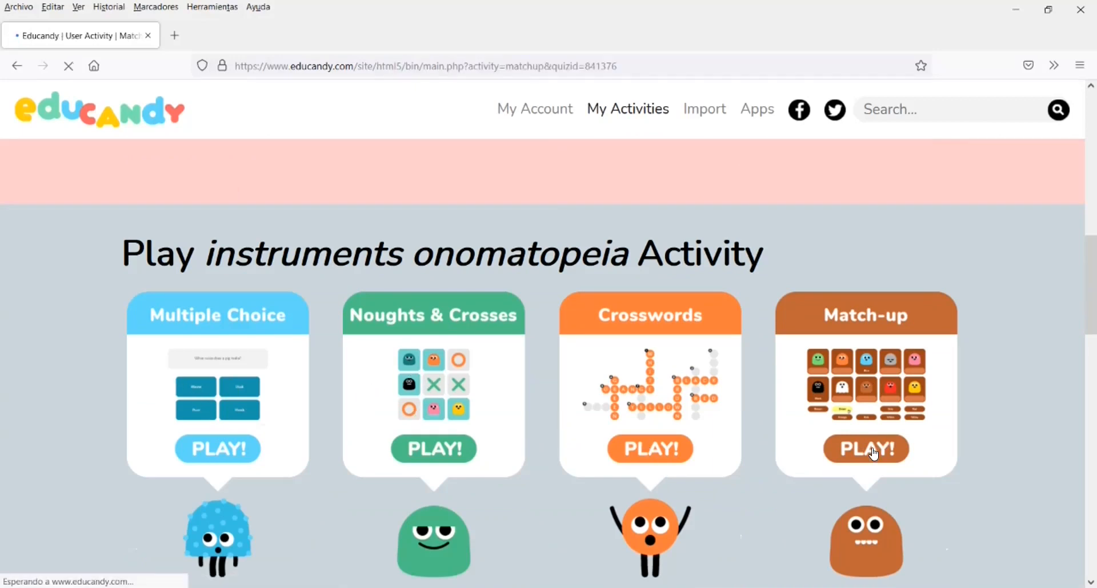
click(553, 430)
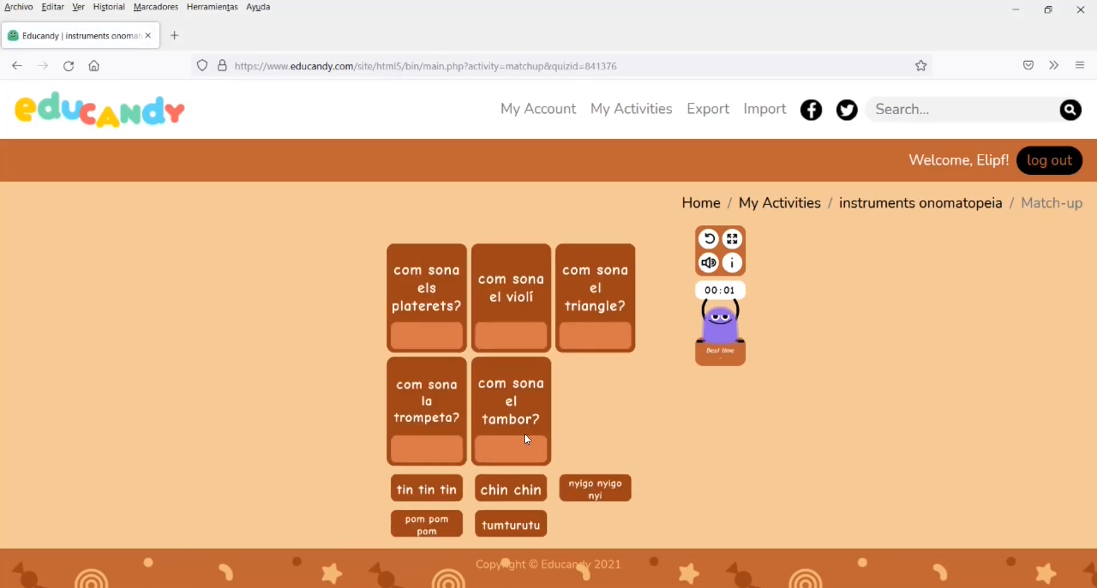
drag(510, 524, 500, 263)
drag(501, 527, 501, 458)
drag(509, 535, 412, 449)
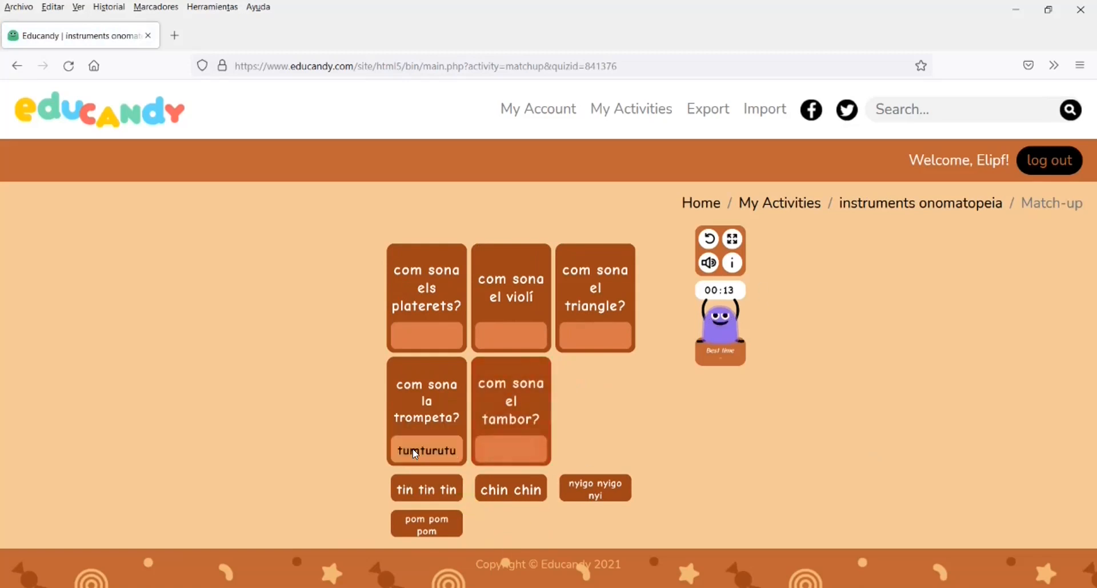
click(427, 523)
click(508, 450)
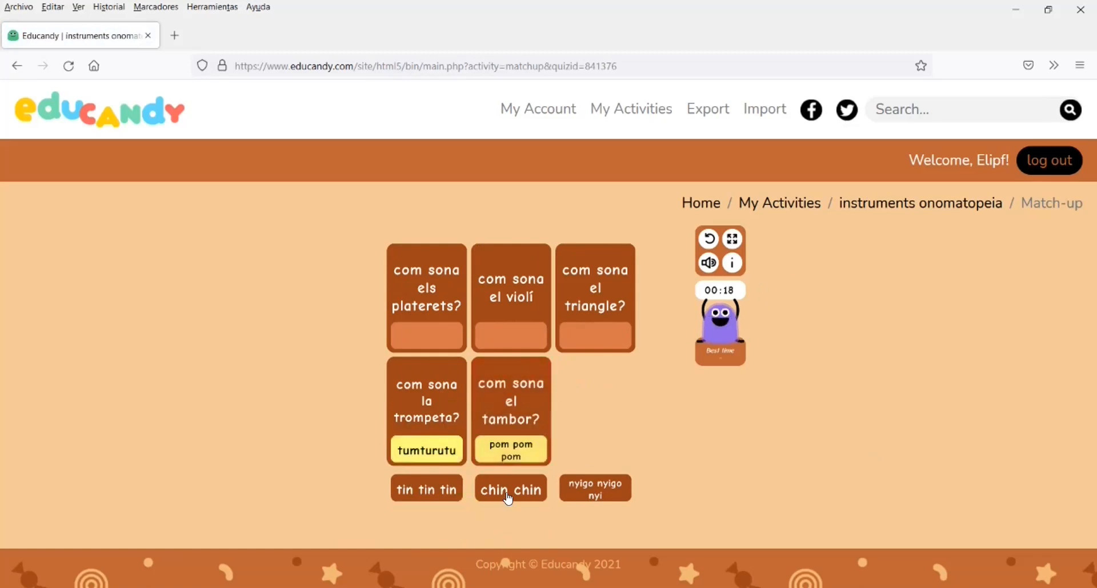
click(595, 488)
click(511, 336)
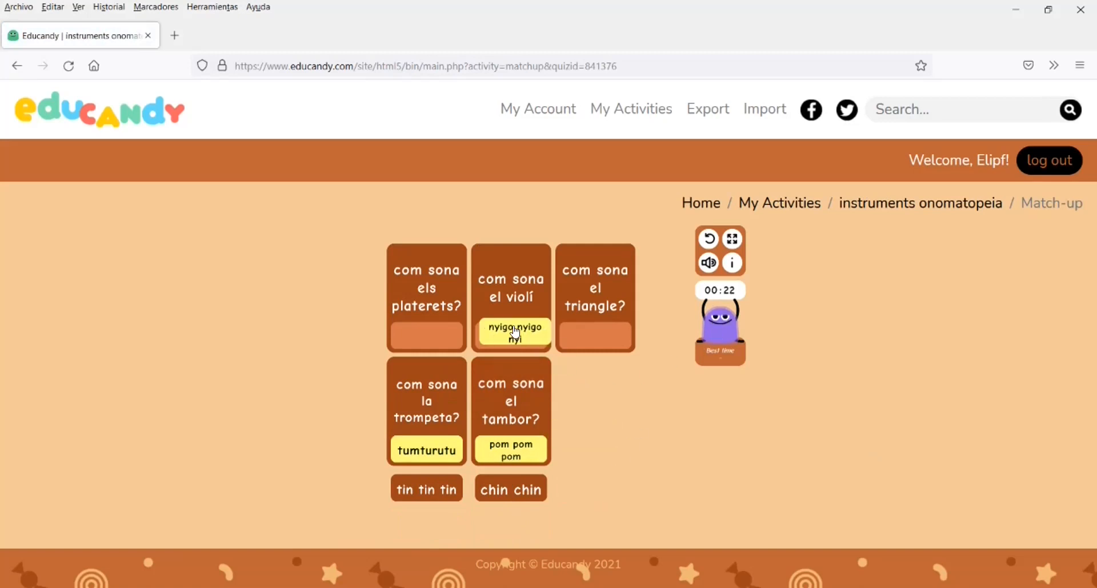
drag(514, 500, 426, 337)
drag(426, 490, 595, 337)
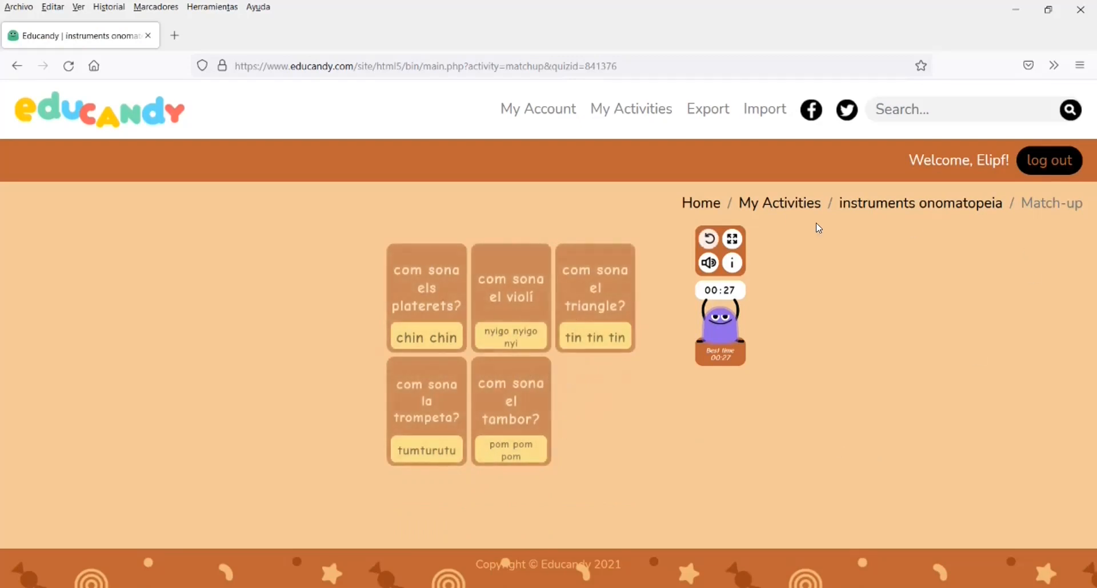
Play the Multiple Choice game, answering each instrument question with its onomatopoeia
click(792, 212)
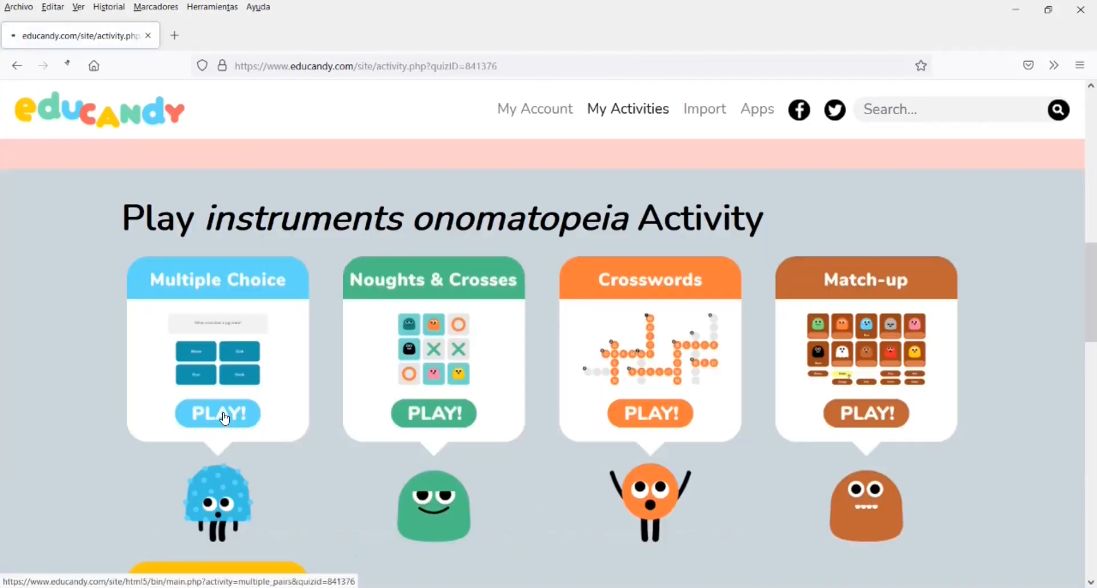
click(223, 414)
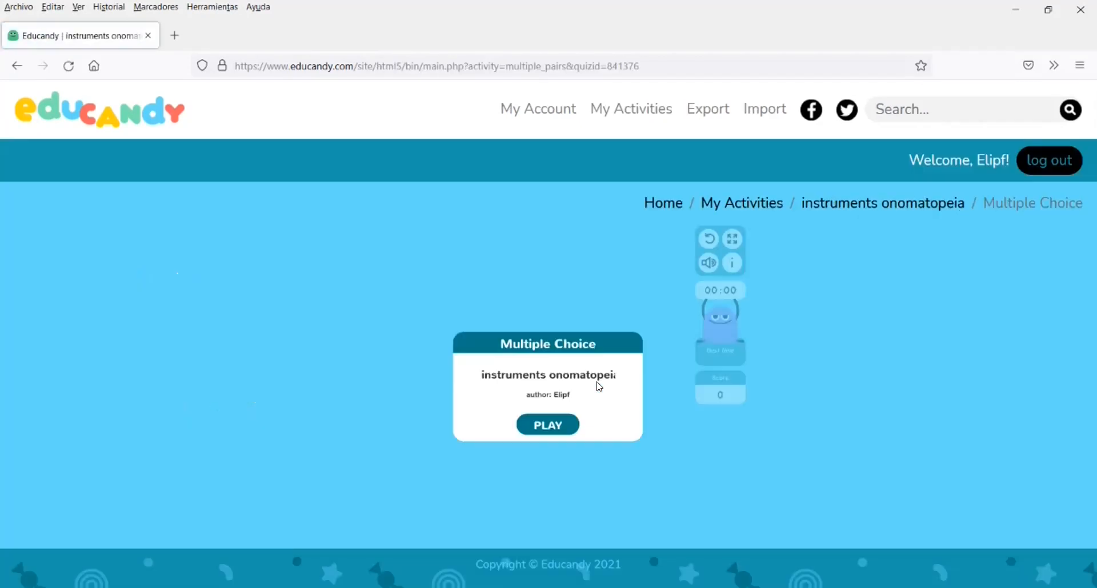
click(565, 422)
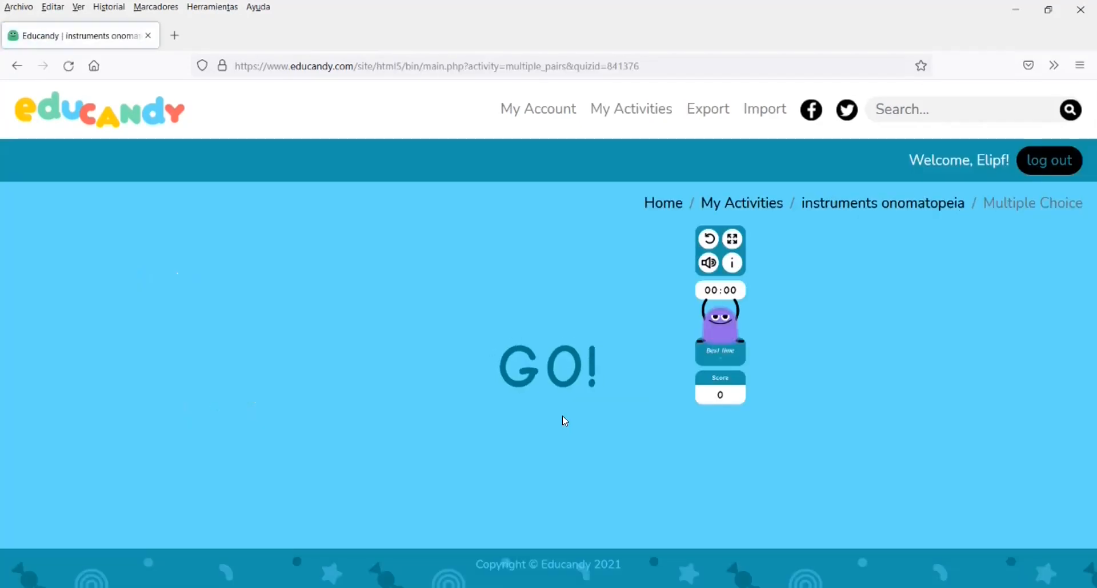
click(456, 350)
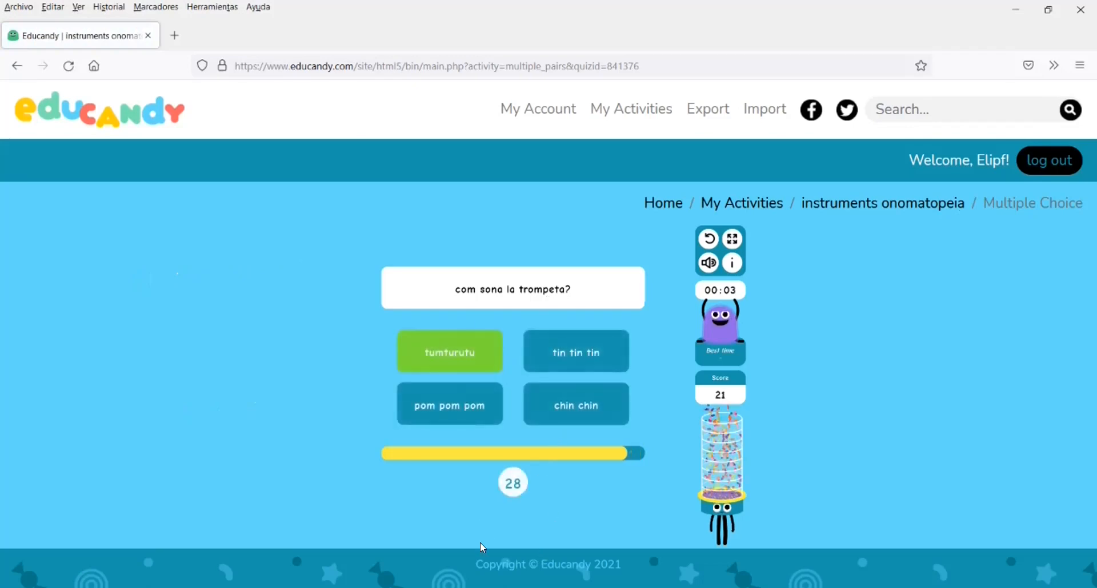
click(558, 409)
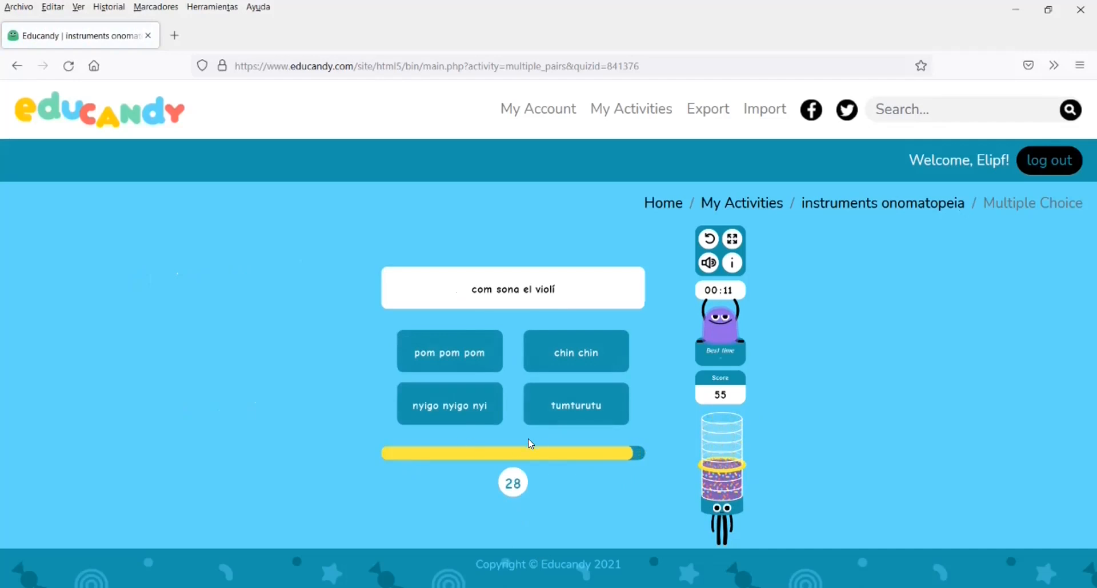
click(443, 408)
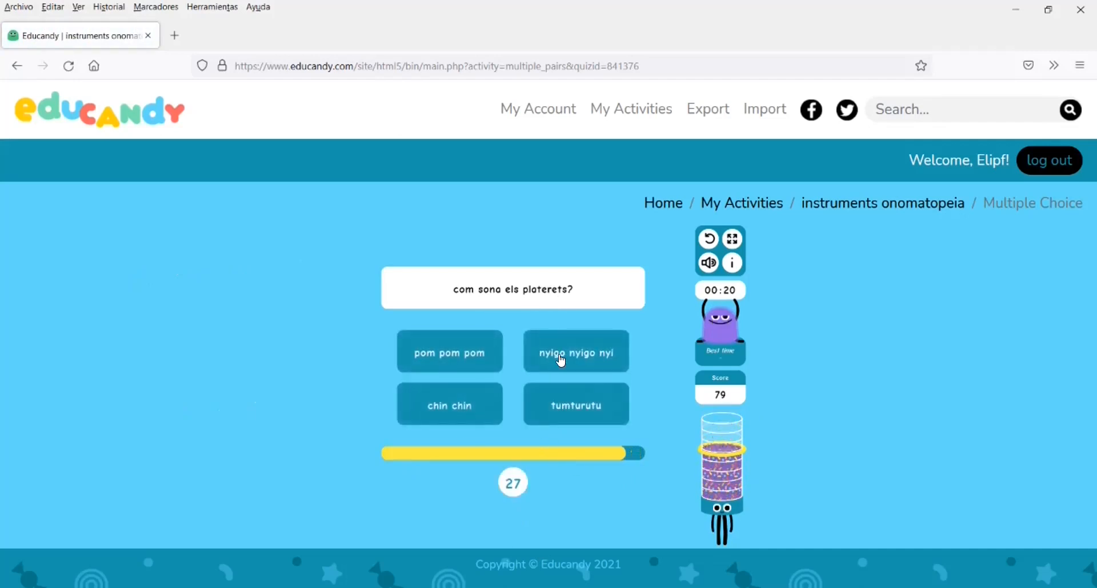
click(559, 359)
click(573, 408)
click(446, 362)
click(434, 411)
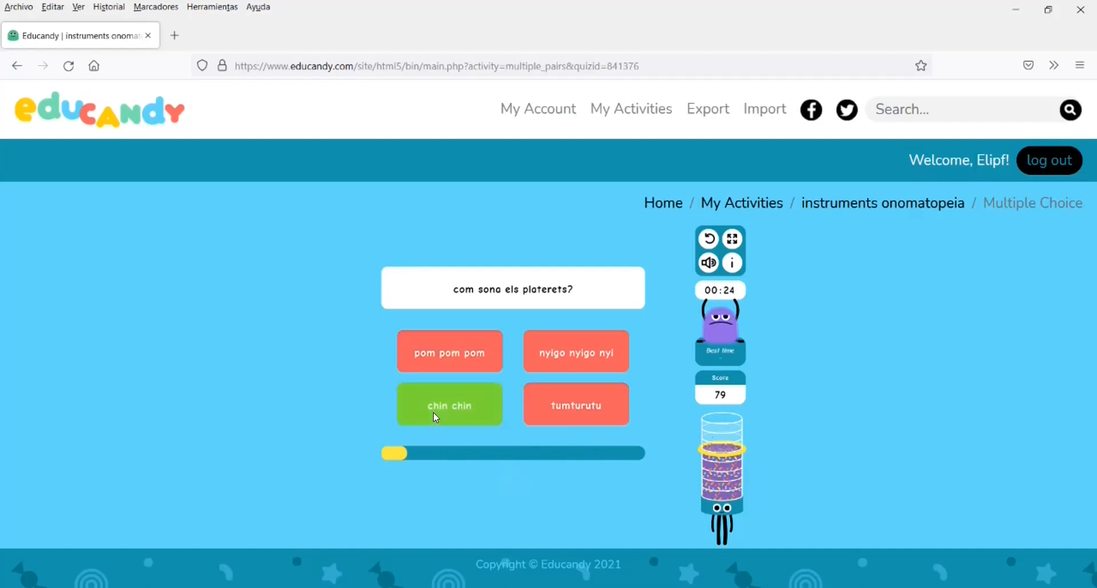
click(448, 404)
click(590, 354)
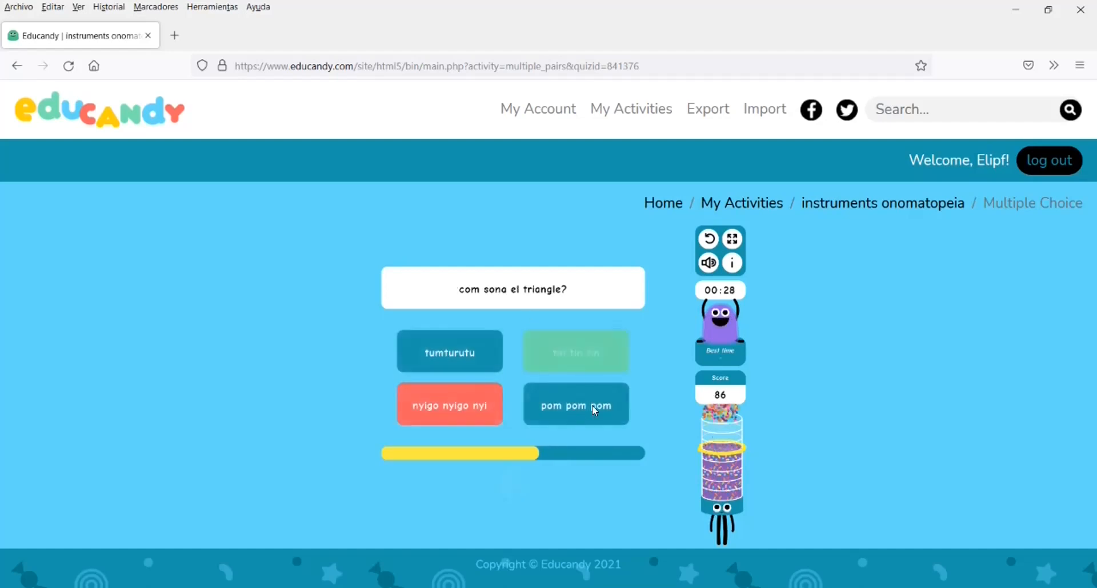
click(834, 205)
scroll(598, 366, down, 10)
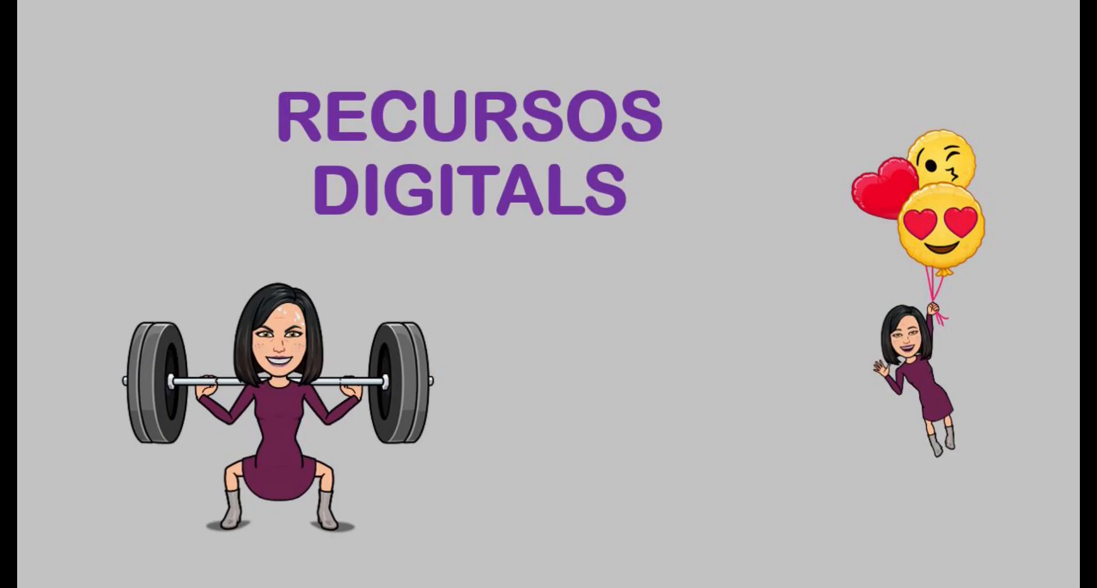